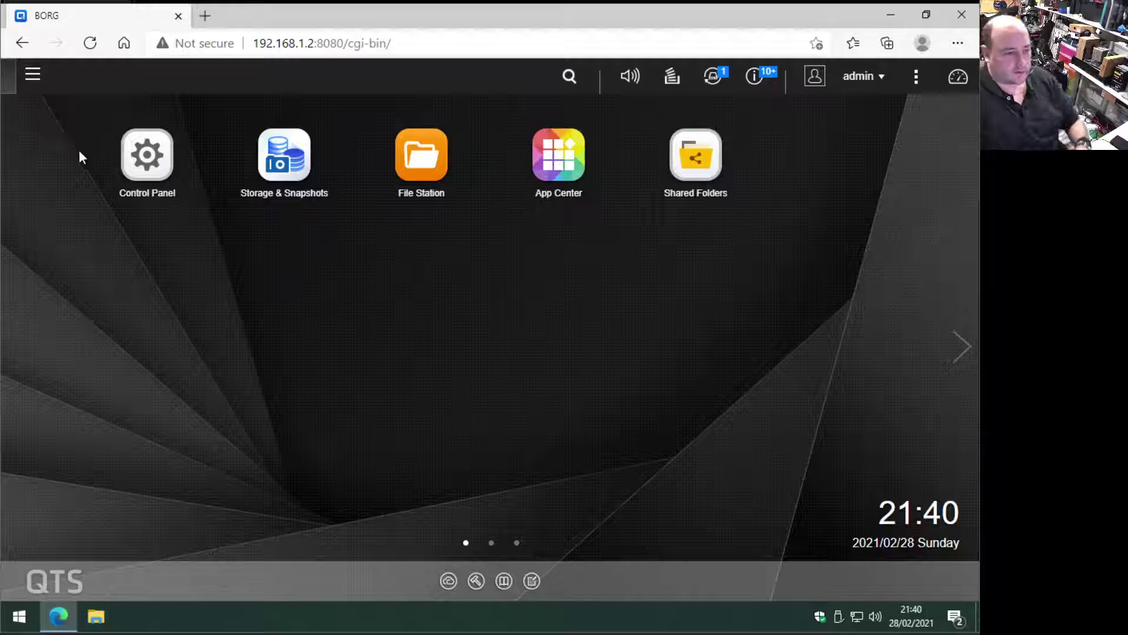
Open Storage & Snapshots from the NAS desktop and maximize its window.
left_click(34, 82)
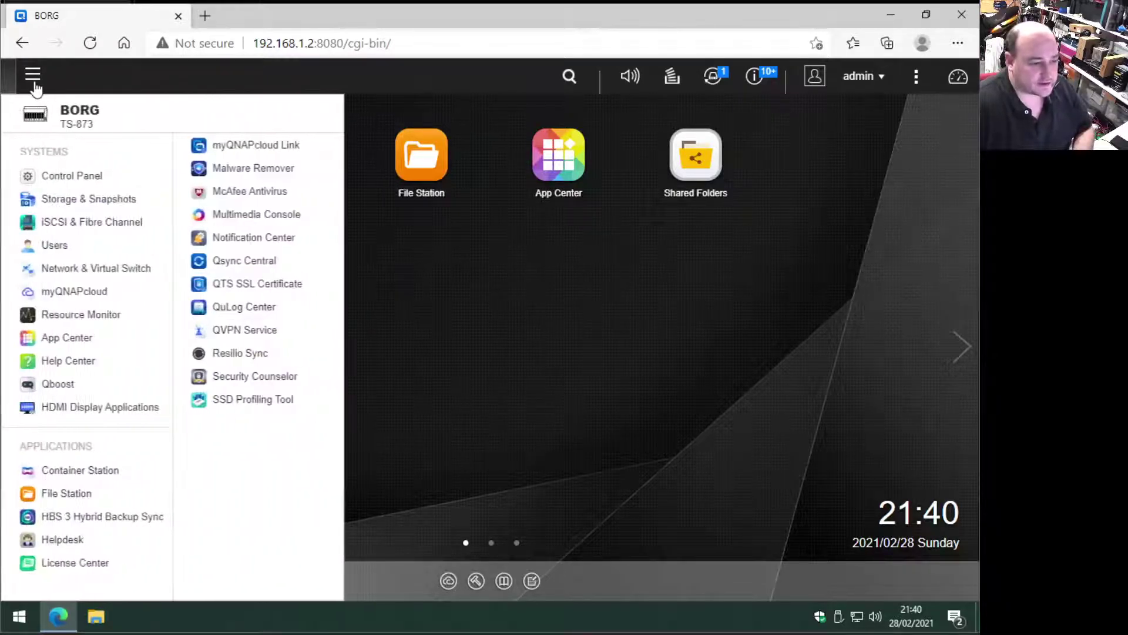
left_click(556, 287)
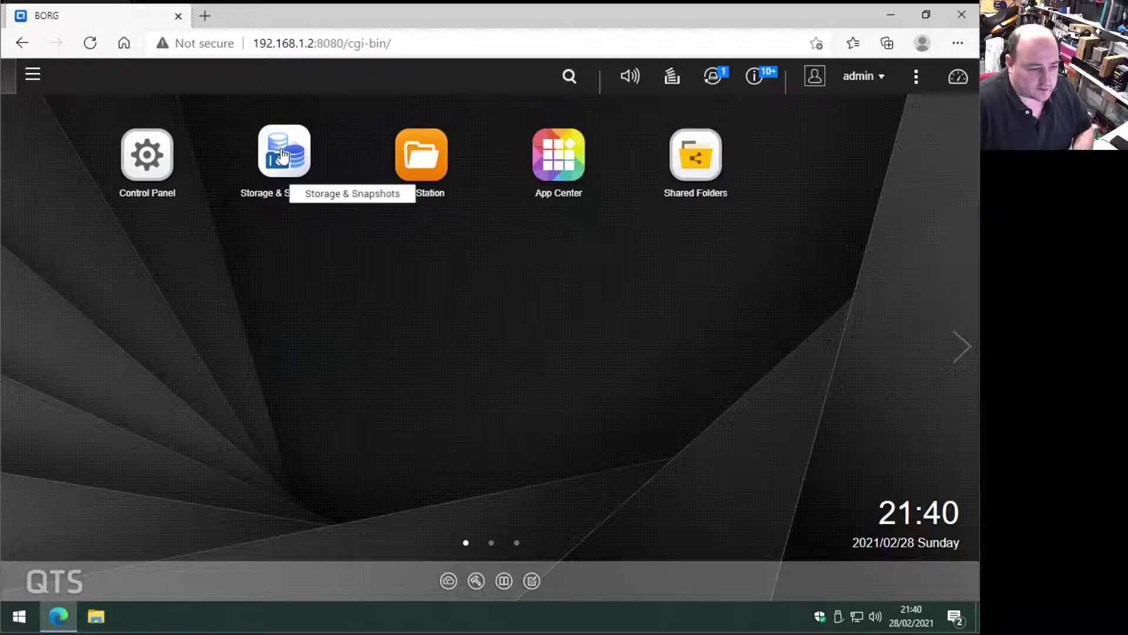
left_click(283, 155)
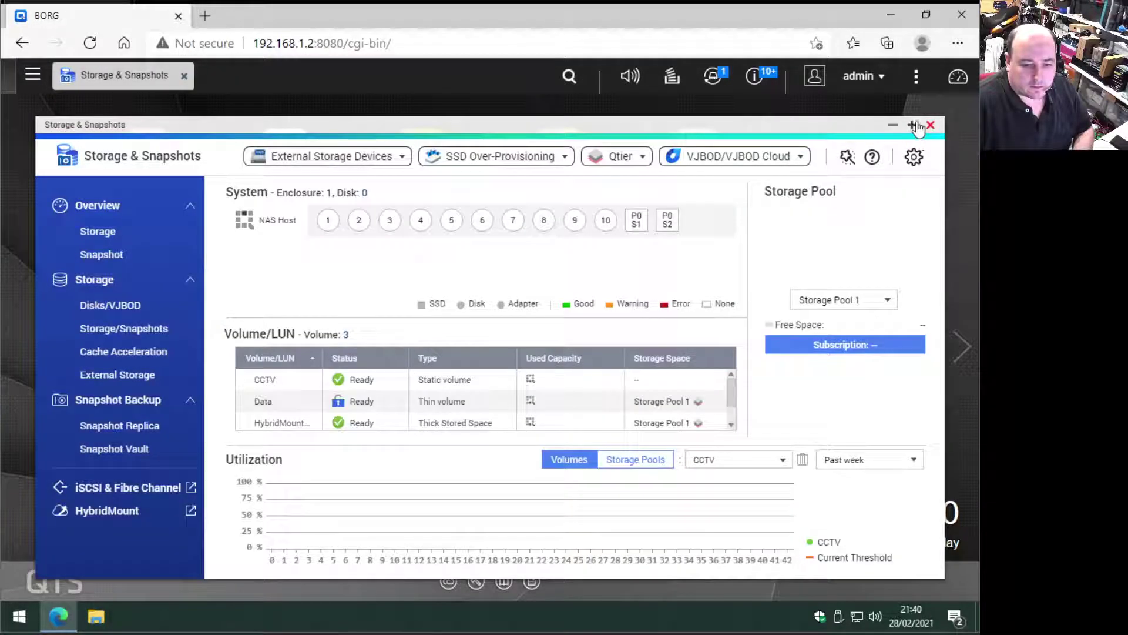
left_click(912, 124)
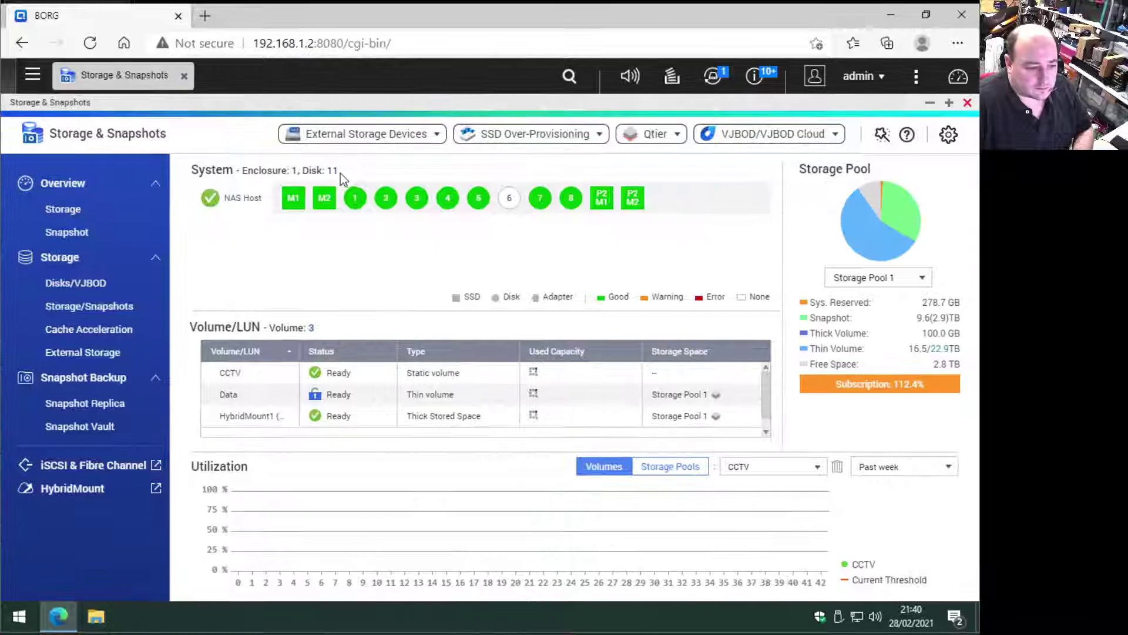
Examine the system disk overview, then the details of M.2 SSD 2 and disks 1 to 6 of the NAS host.
mouse_move(293, 204)
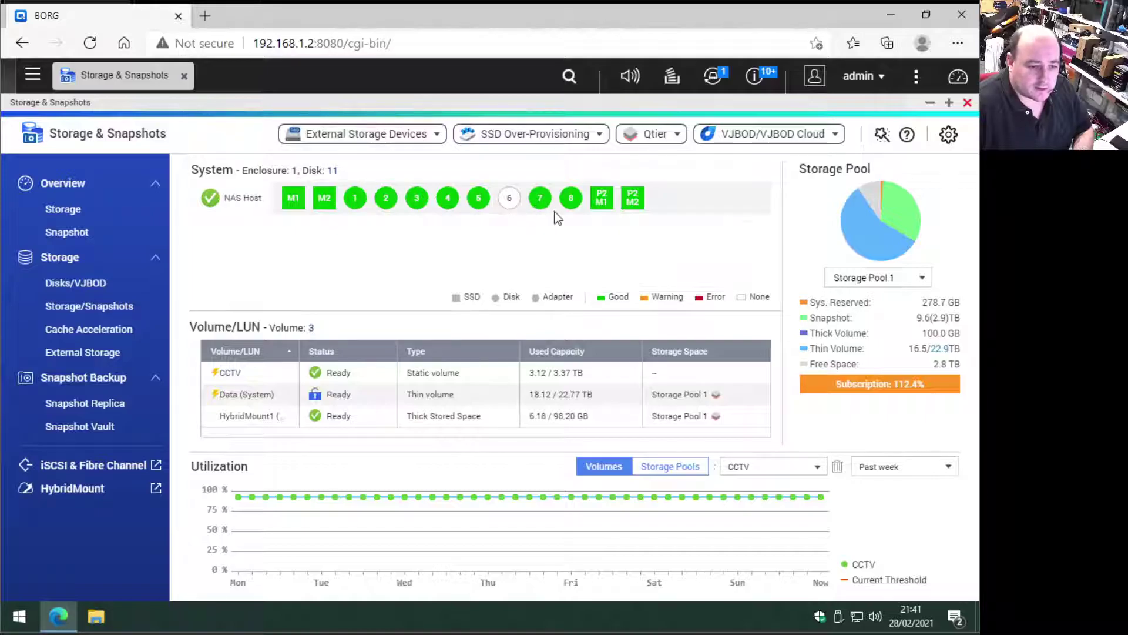
mouse_move(568, 209)
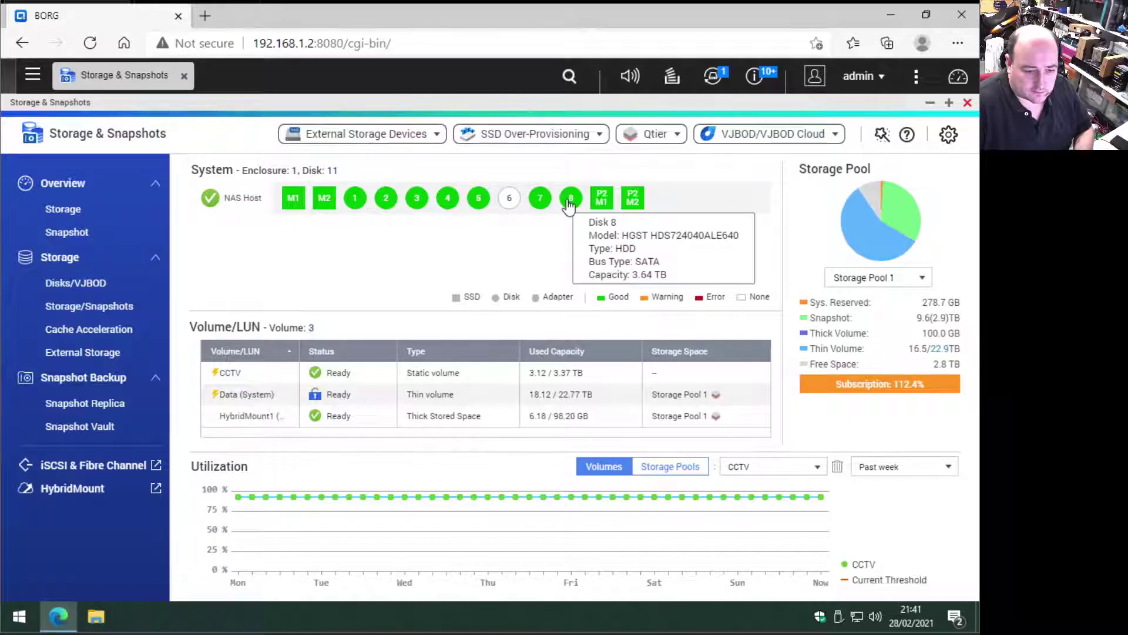
mouse_move(603, 207)
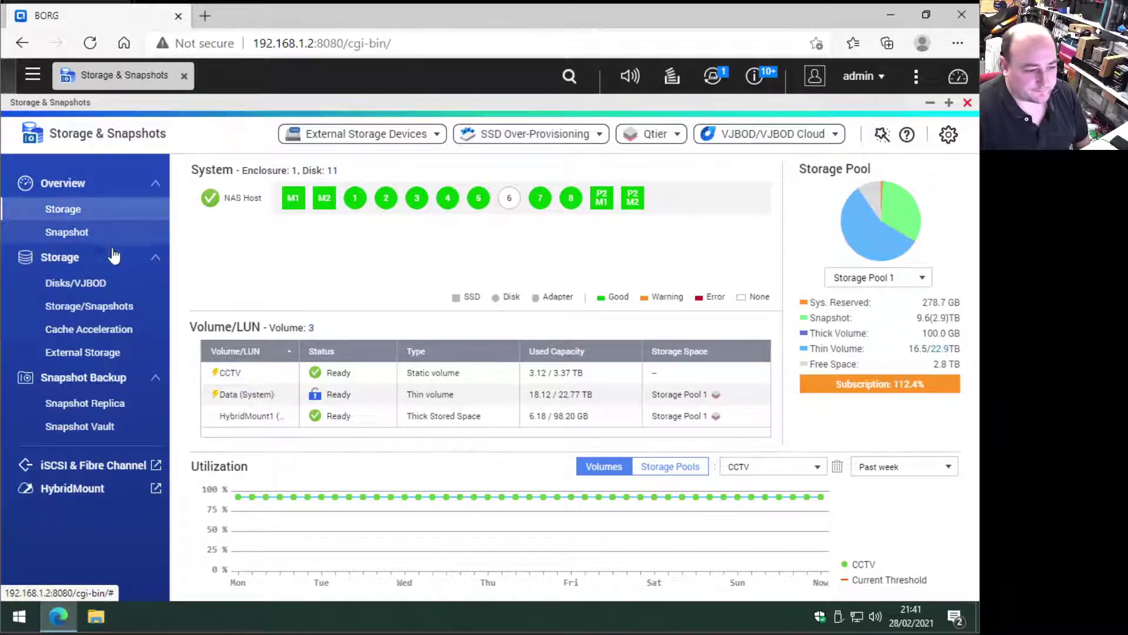
left_click(121, 285)
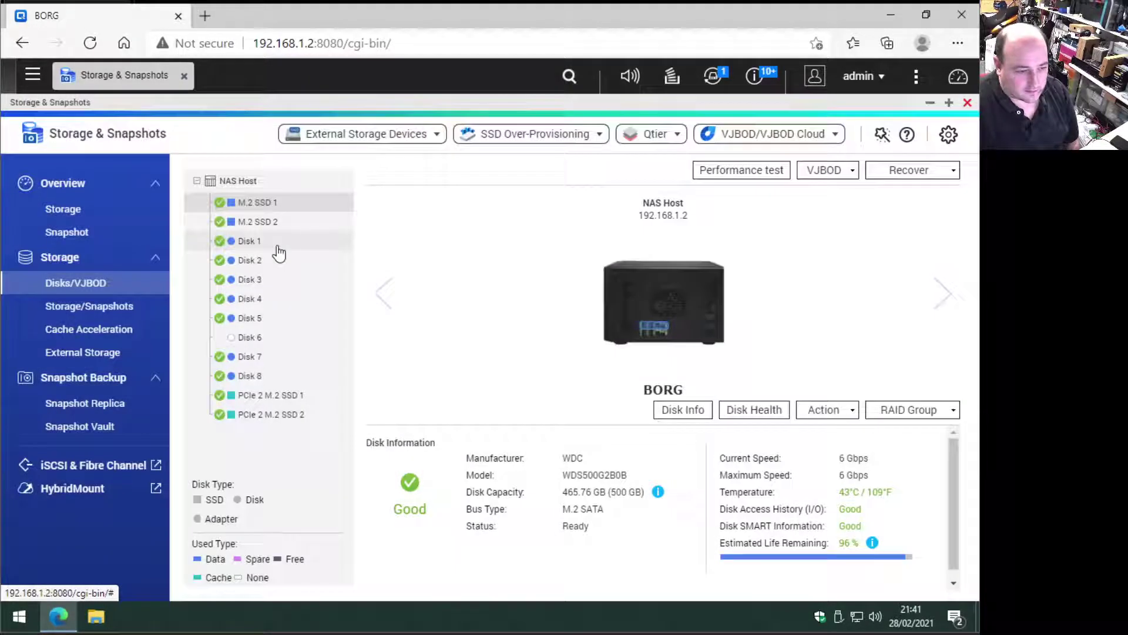
mouse_move(244, 219)
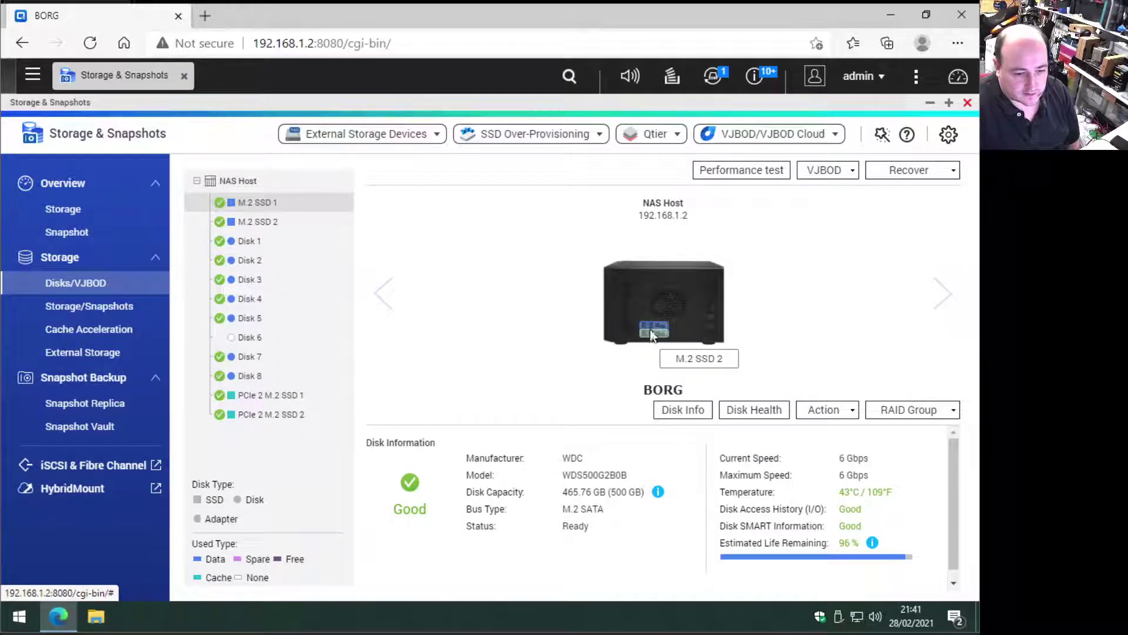
left_click(267, 223)
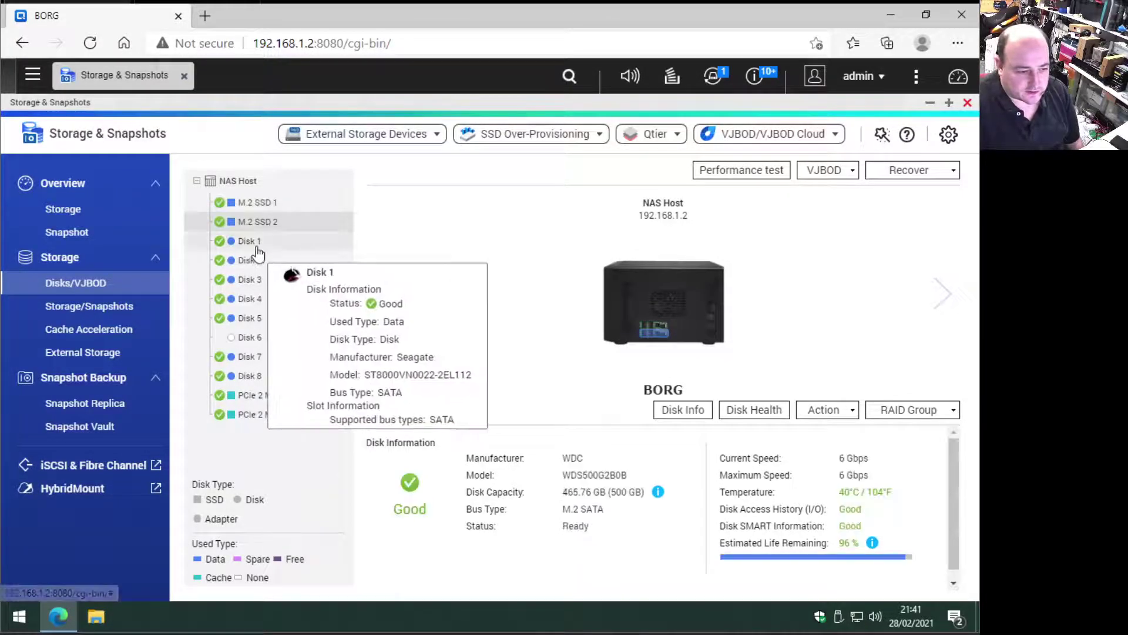
left_click(256, 245)
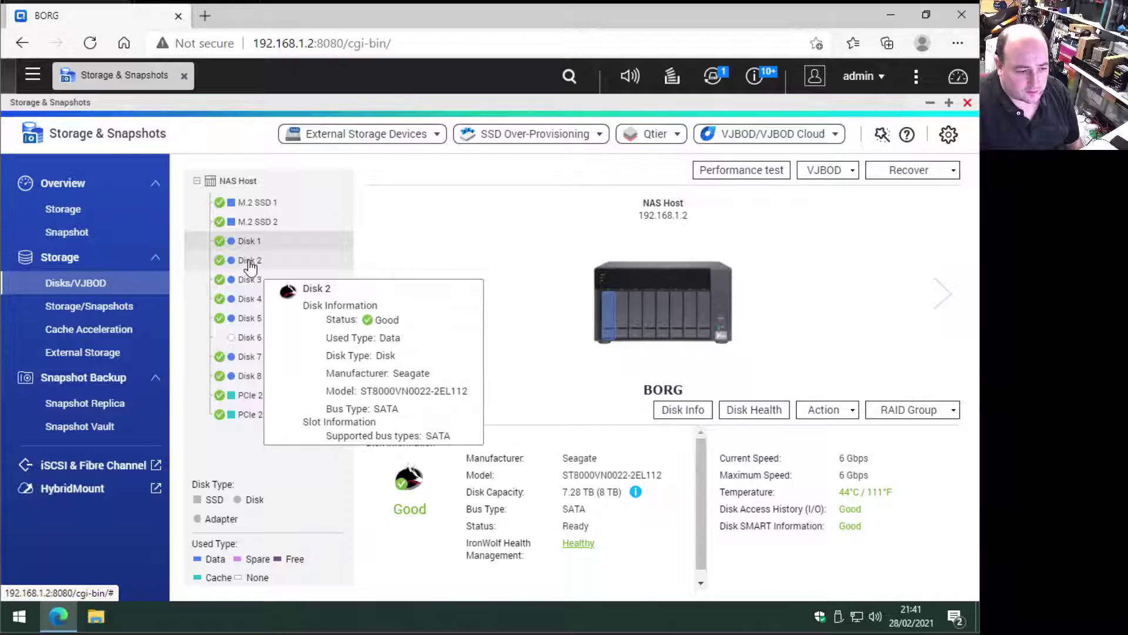
left_click(250, 262)
left_click(251, 281)
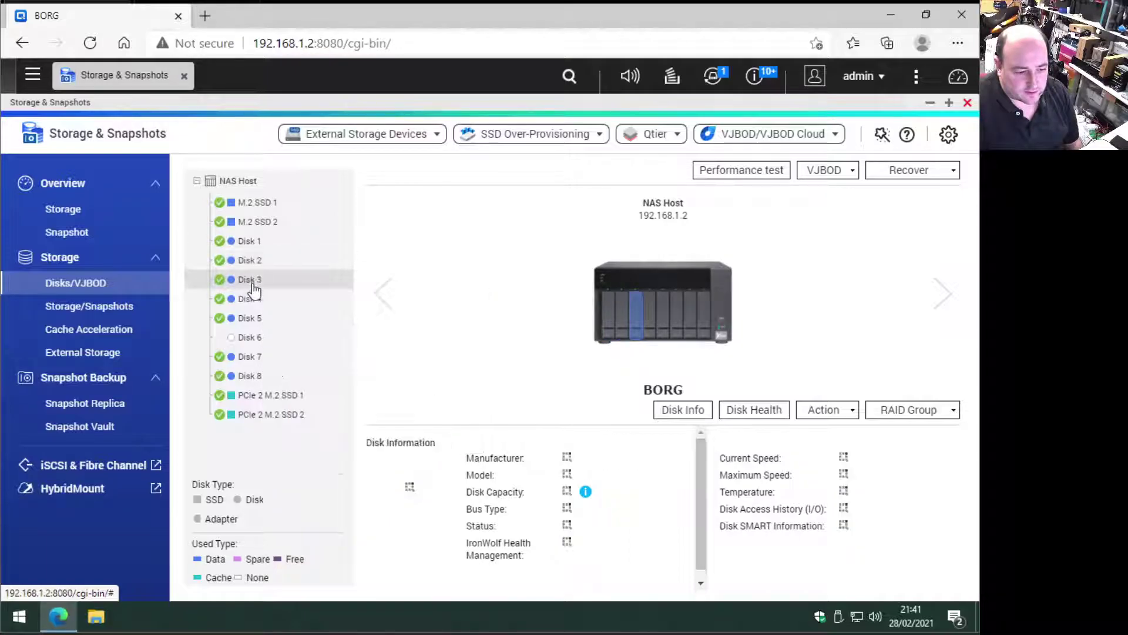
left_click(251, 319)
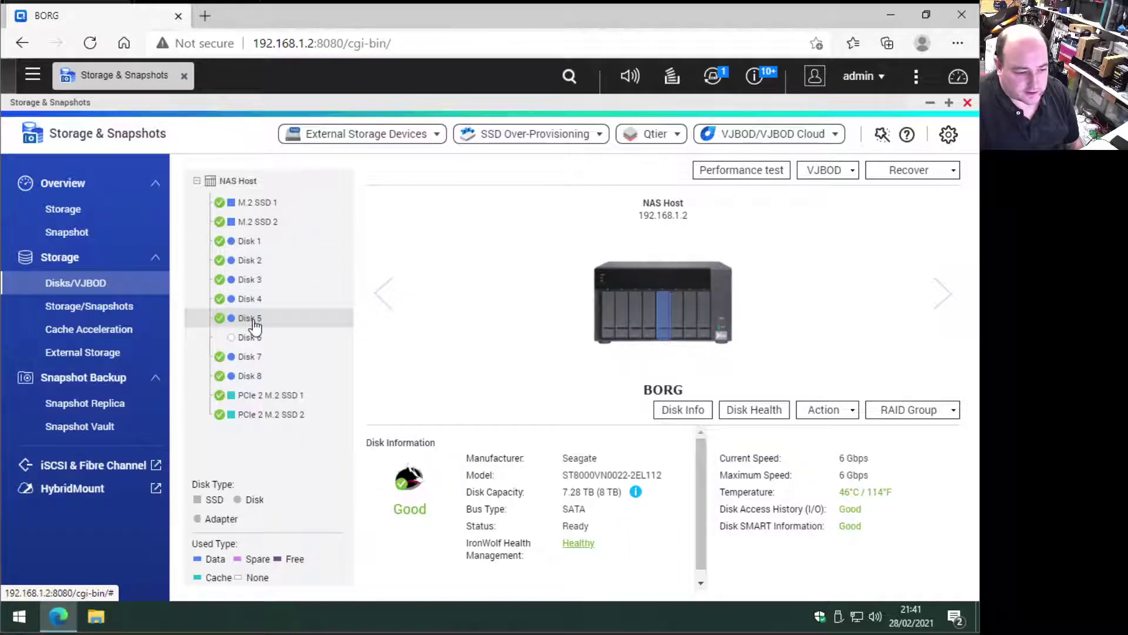
left_click(251, 338)
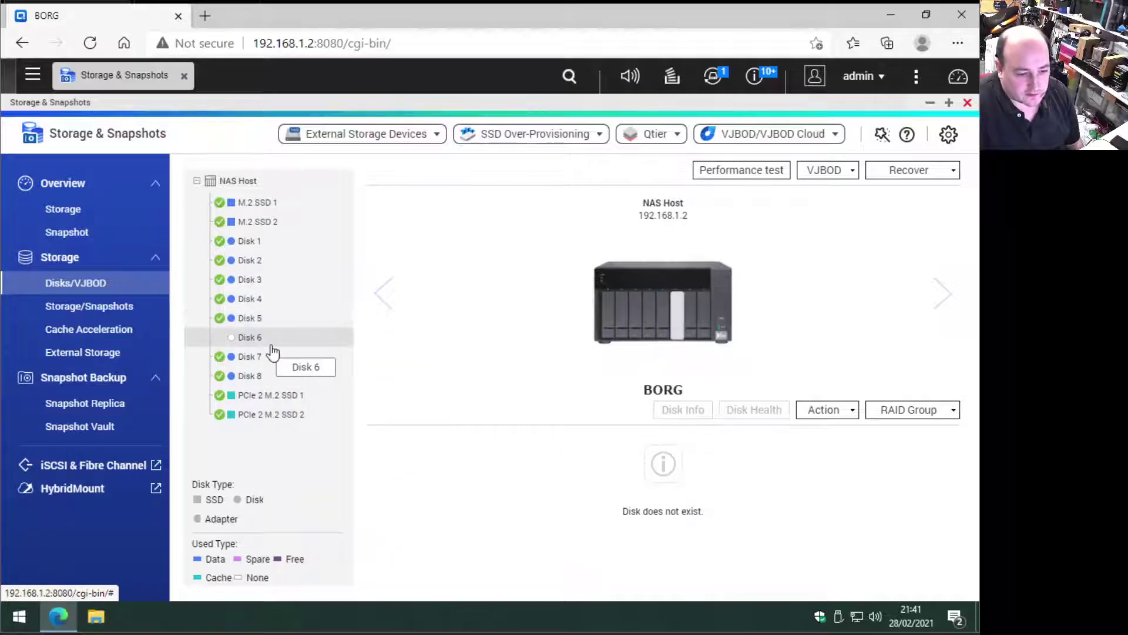
Examine the disk information of Disk 7, Disk 8 and PCIe 2 M.2 SSD 1.
left_click(259, 359)
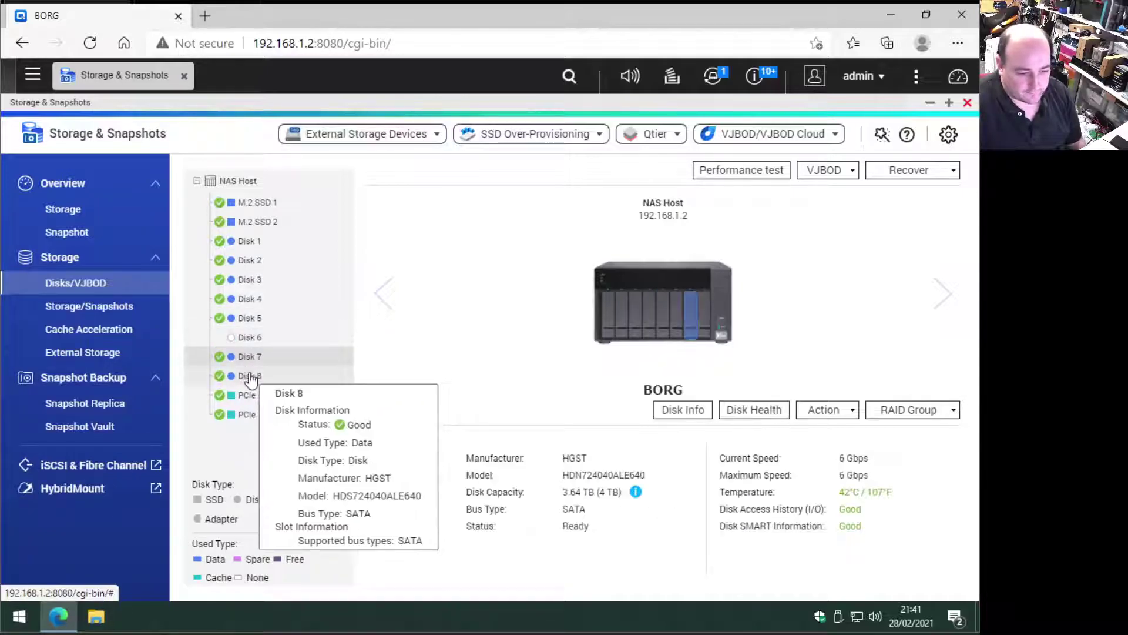
left_click(251, 370)
left_click(252, 360)
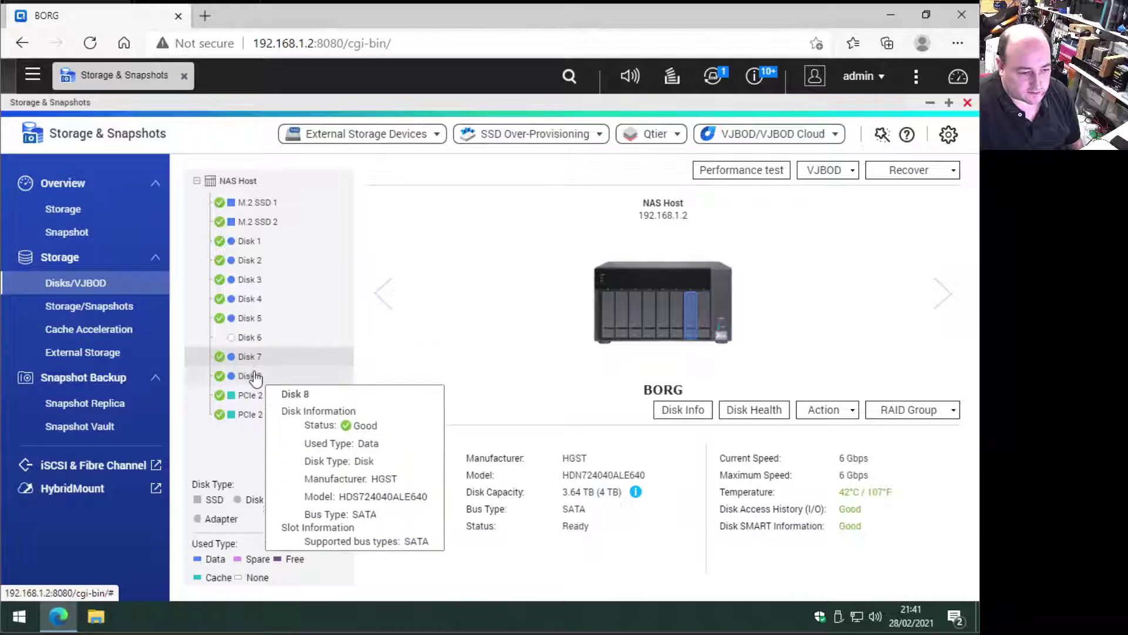
left_click(251, 374)
left_click(261, 398)
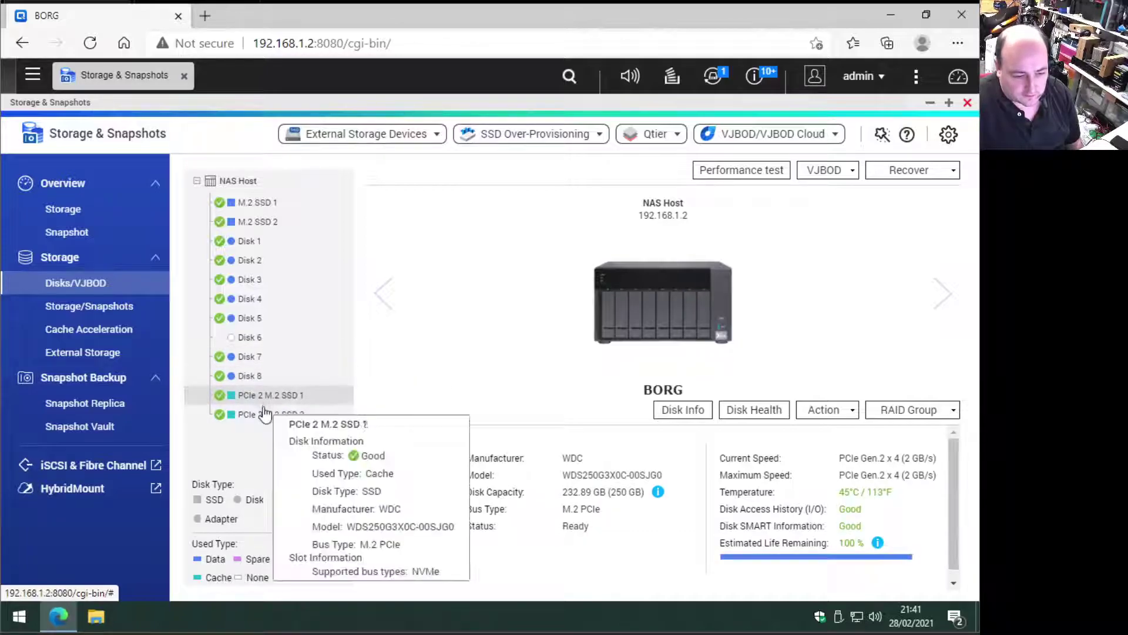
left_click(260, 396)
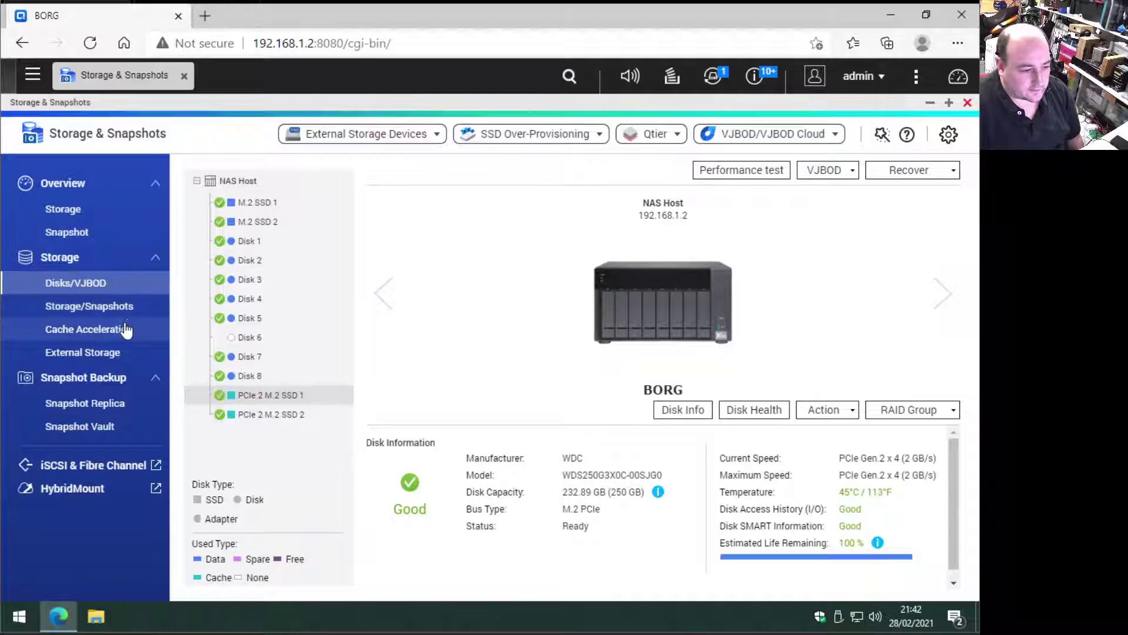
Review the Qtier auto-tiering status and pool details of Storage Pool 1, leaving its management dialog closed.
left_click(657, 138)
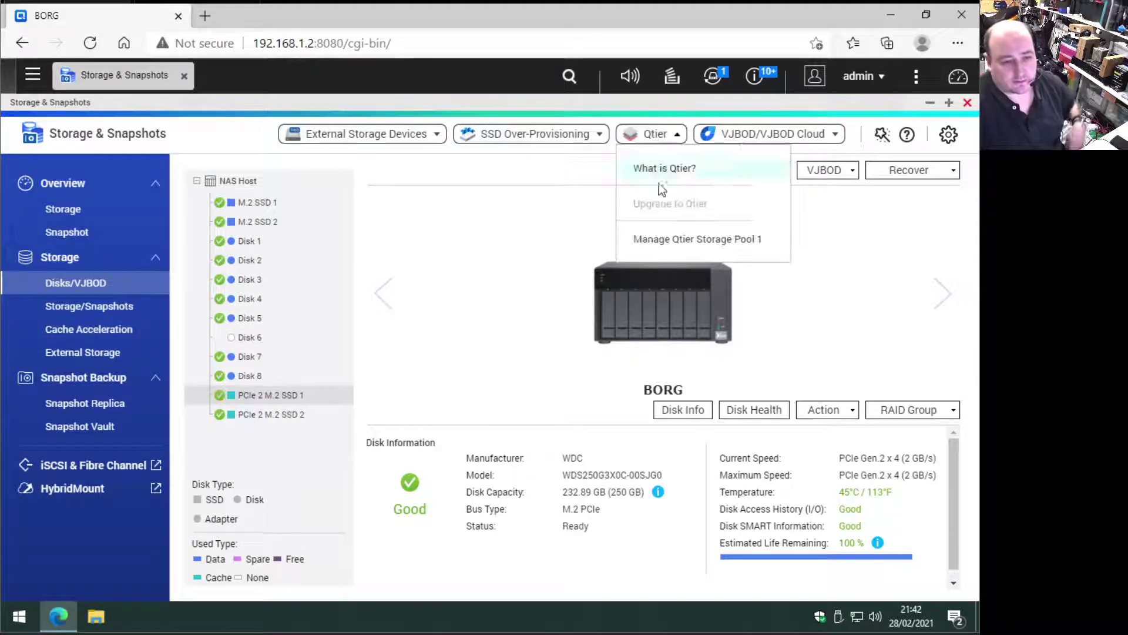
left_click(688, 239)
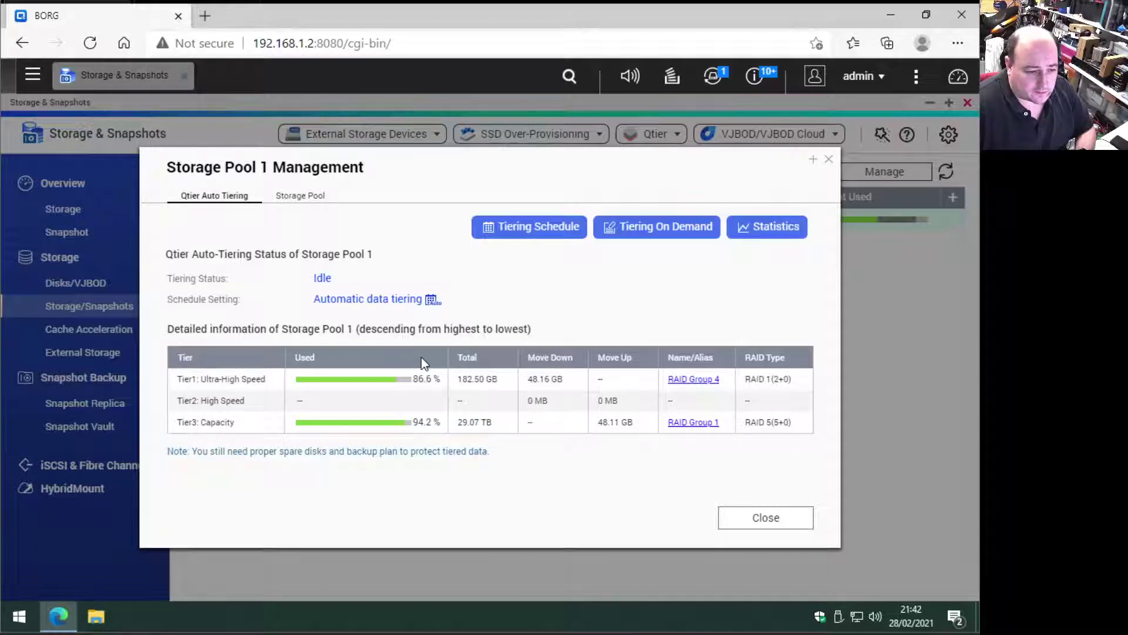
left_click(306, 200)
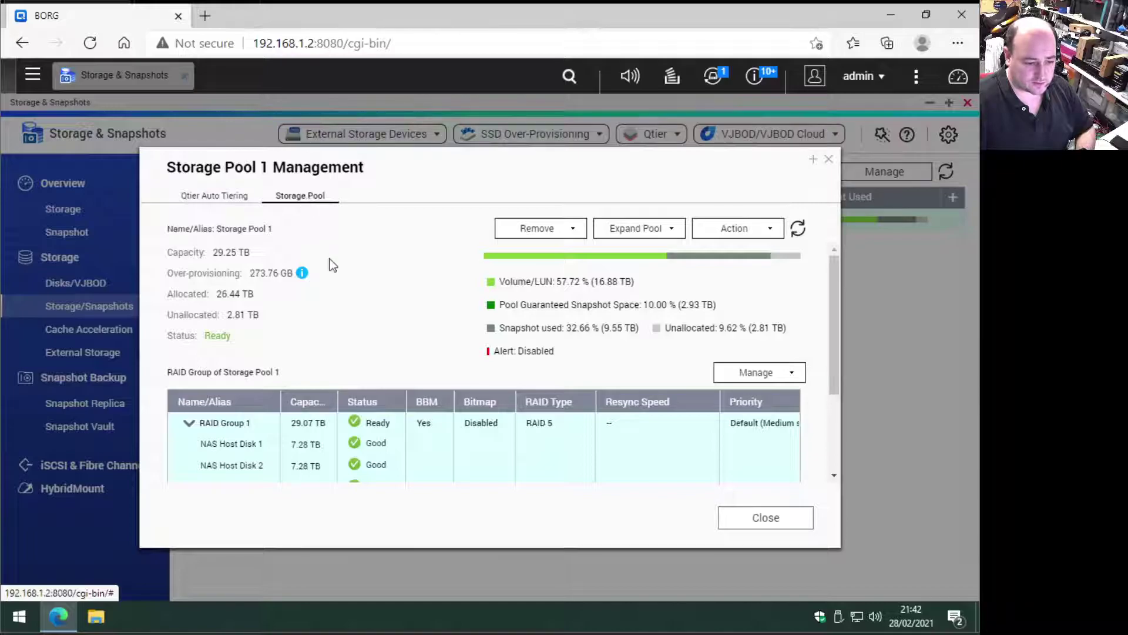
left_click(829, 161)
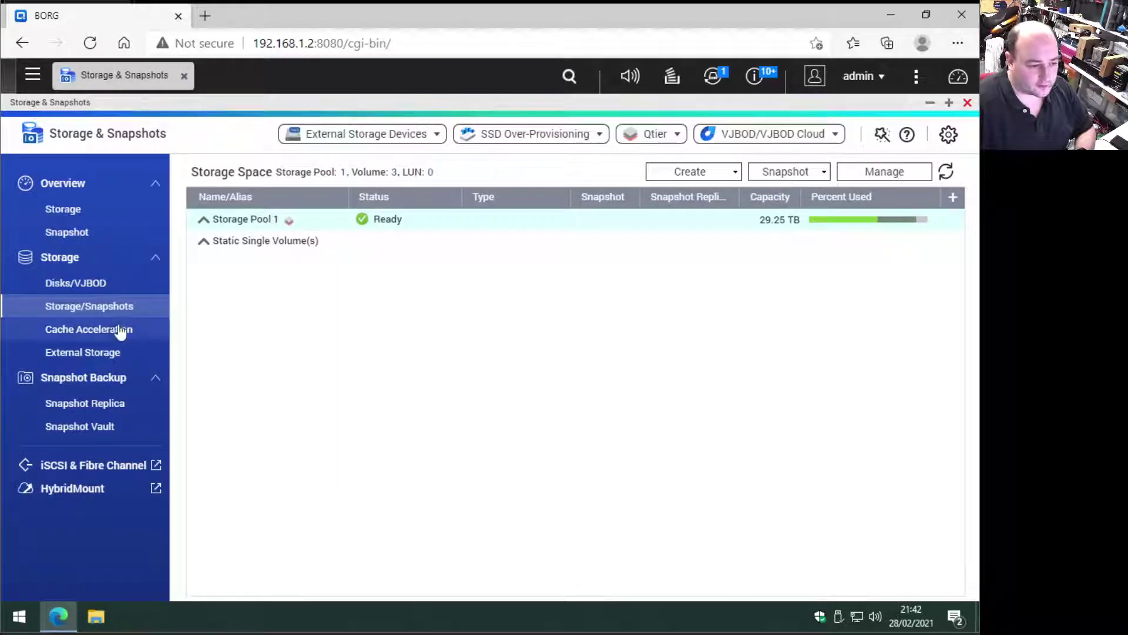
Review the cache acceleration status and the list of storage pools and volumes.
left_click(79, 331)
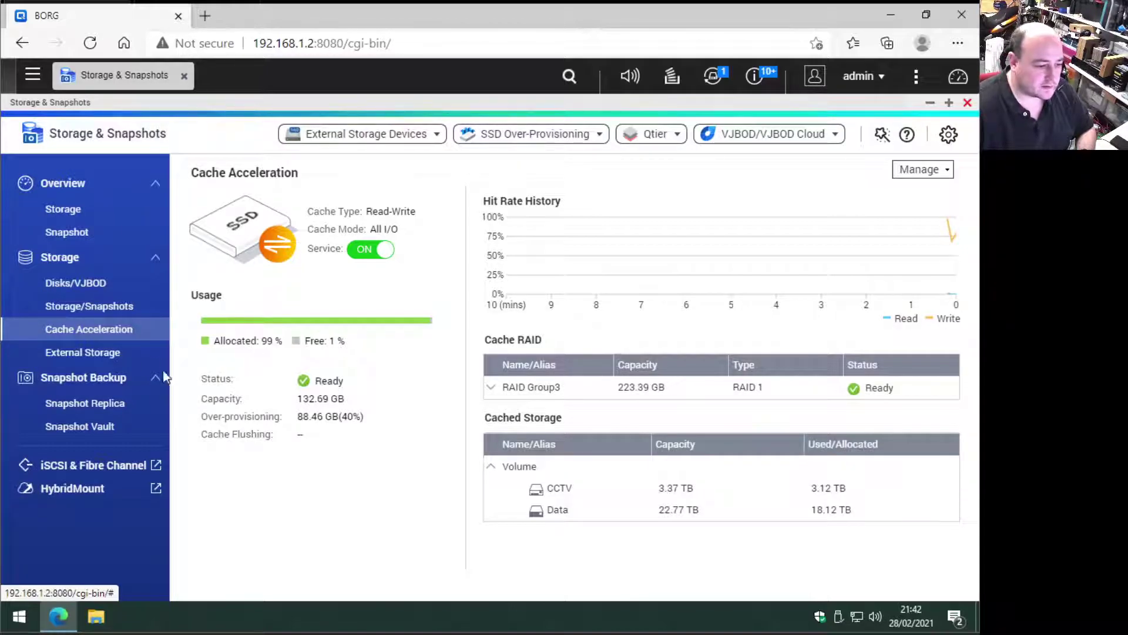
left_click(124, 306)
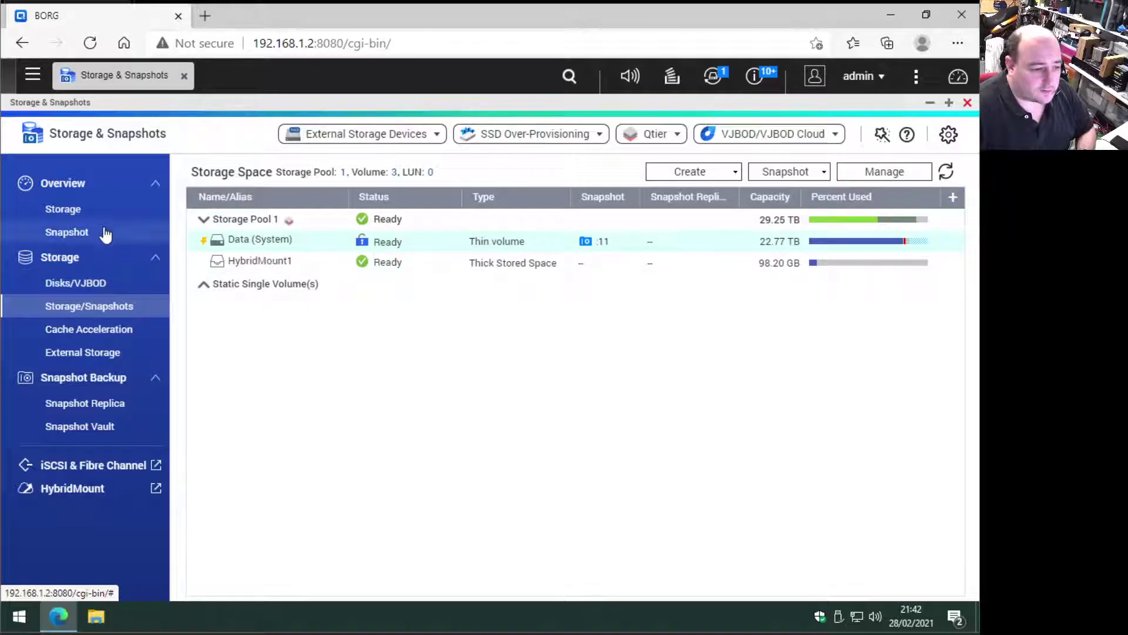
Show the past week's utilization graph for the Data volume in the storage overview.
left_click(89, 212)
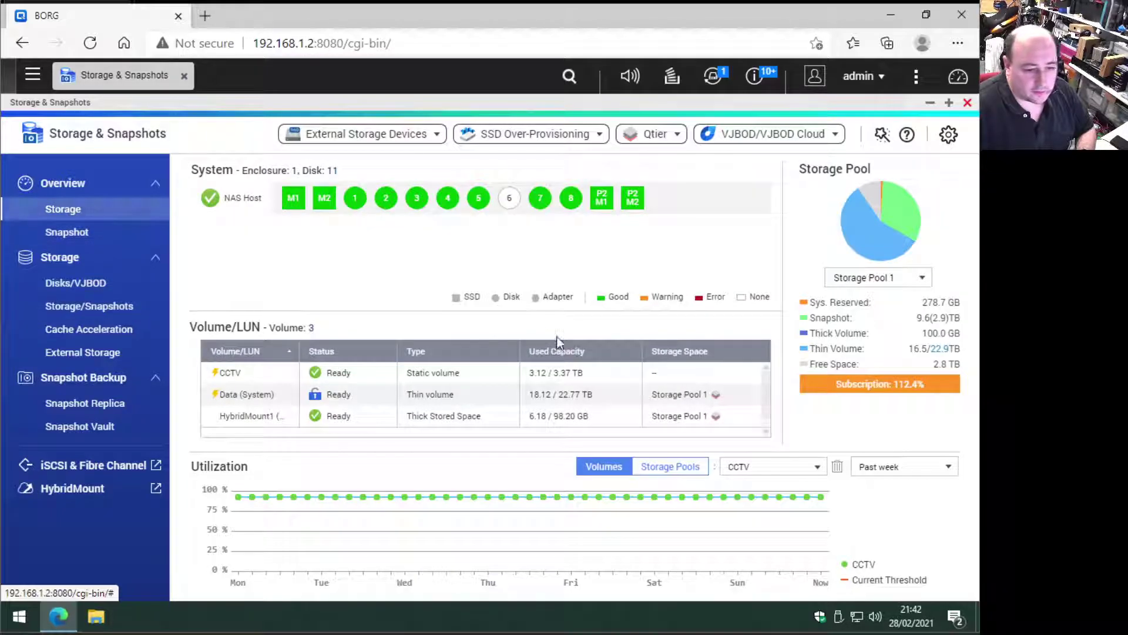
left_click(799, 469)
left_click(763, 500)
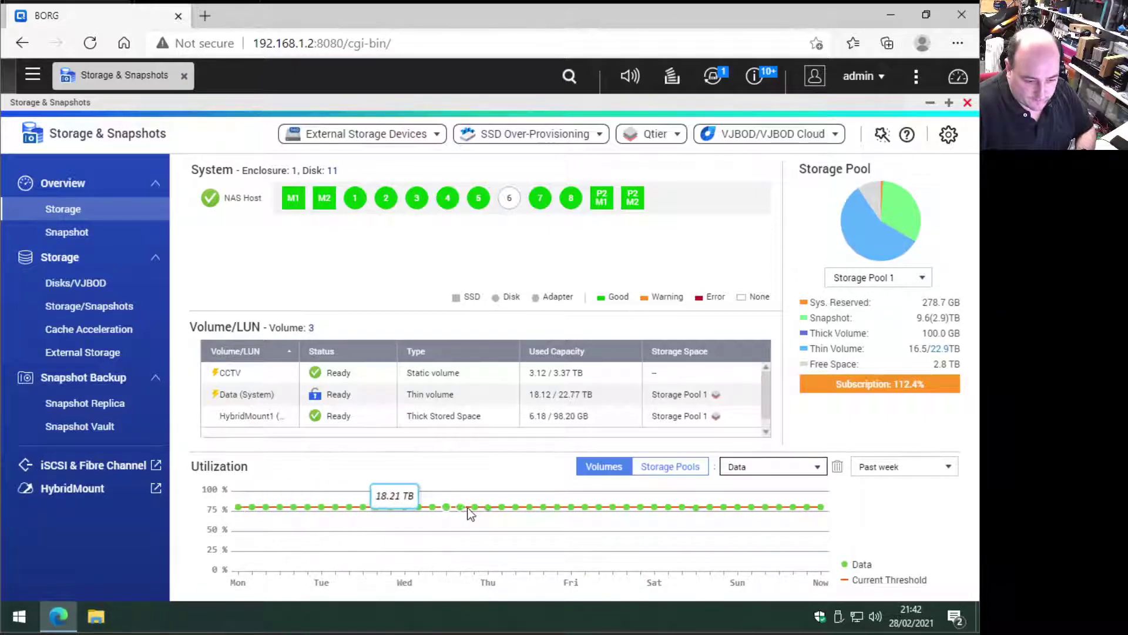
left_click(814, 466)
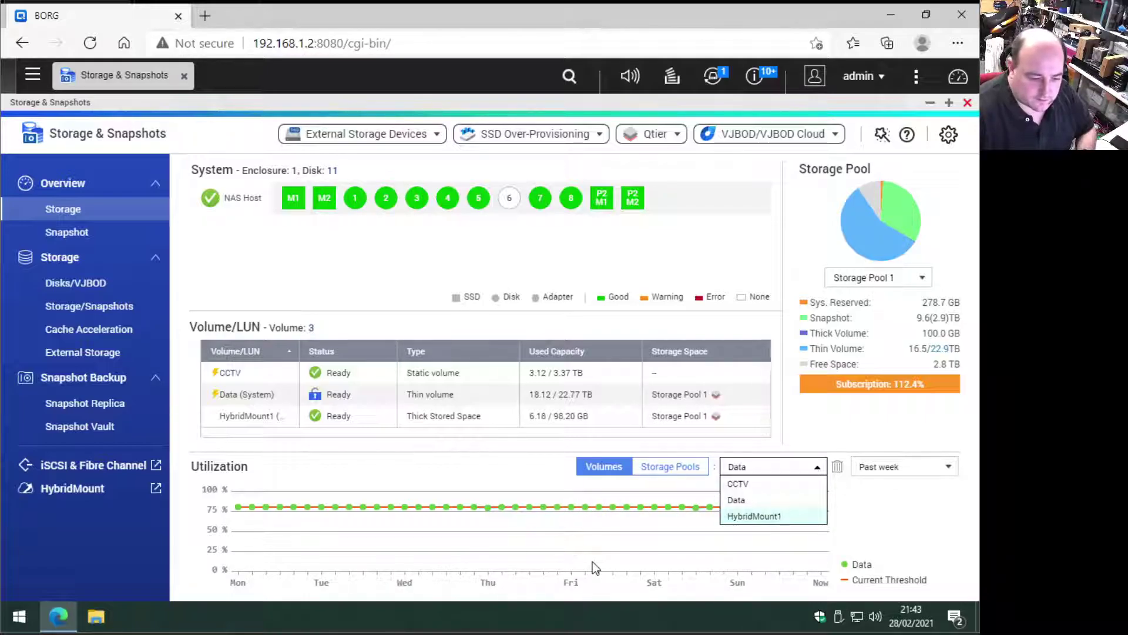
left_click(812, 445)
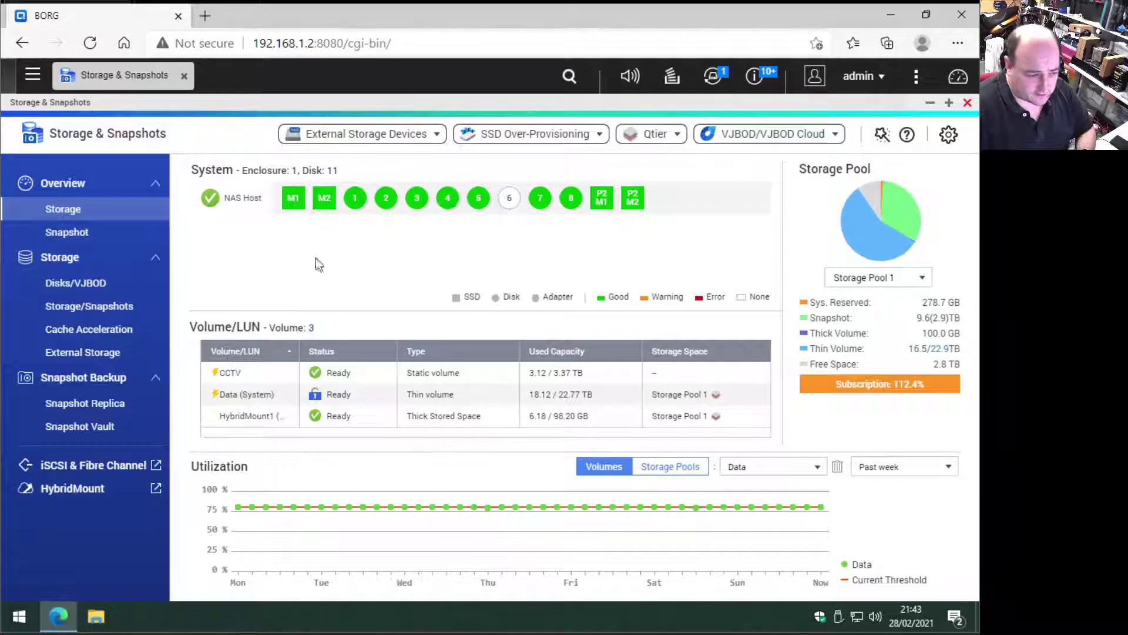
Check Storage Pool 1's space usage breakdown and open the management dialog of its Data volume.
left_click(89, 310)
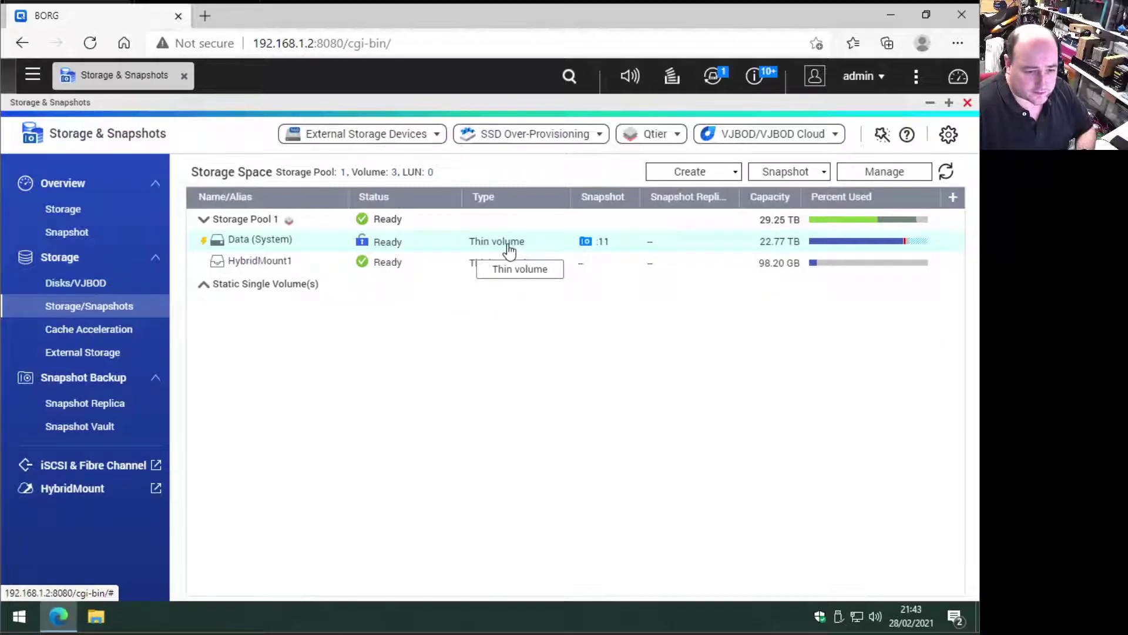
mouse_move(924, 226)
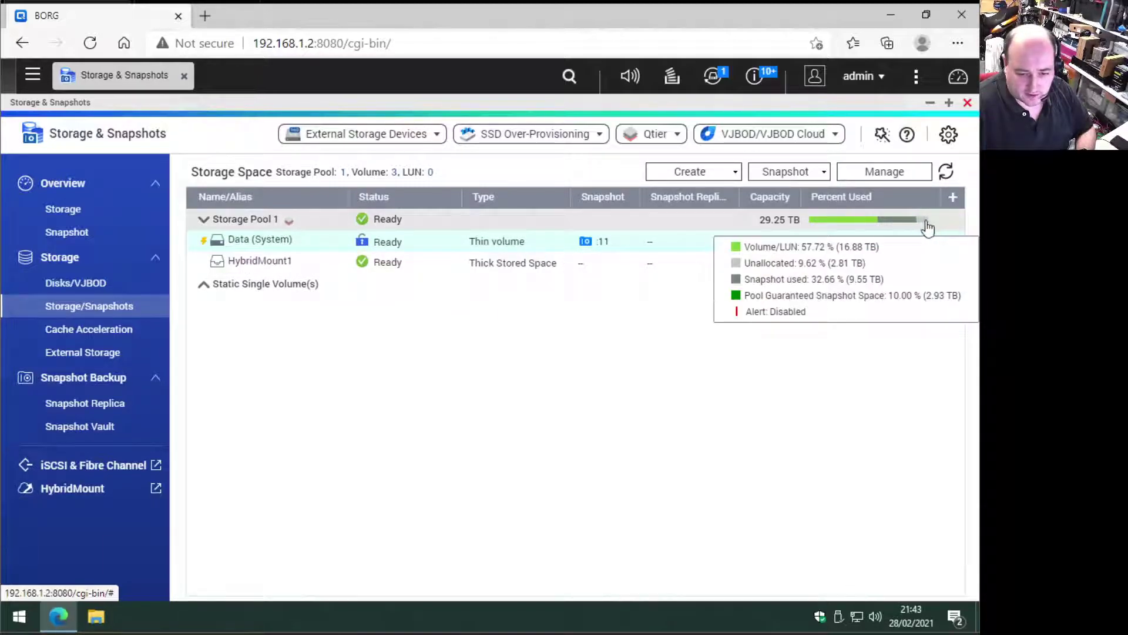
right_click(450, 247)
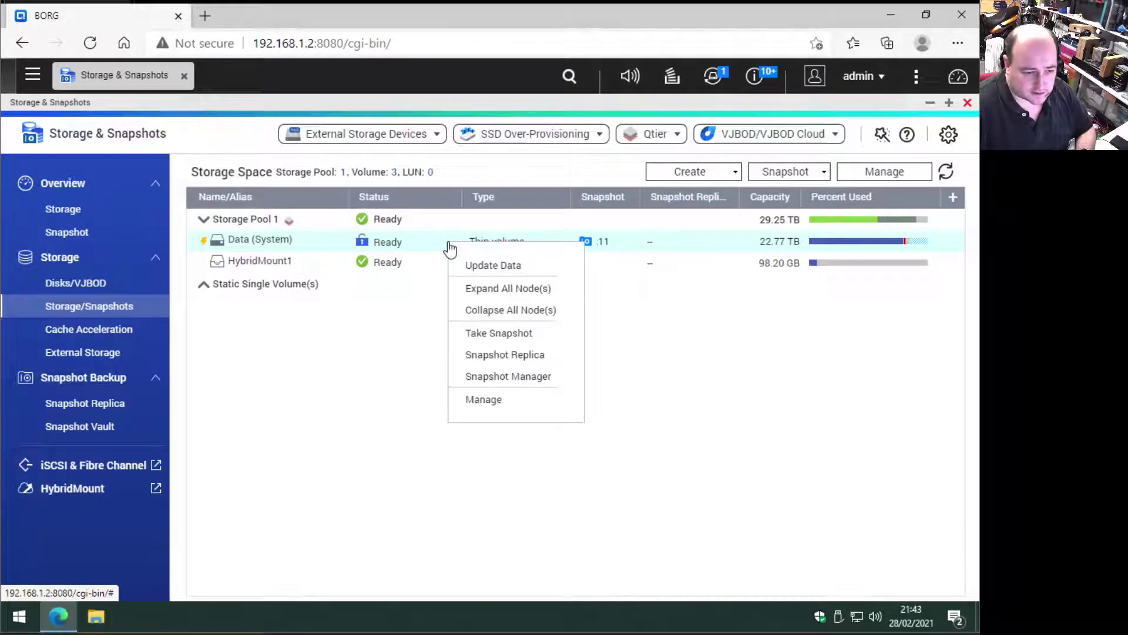
left_click(506, 400)
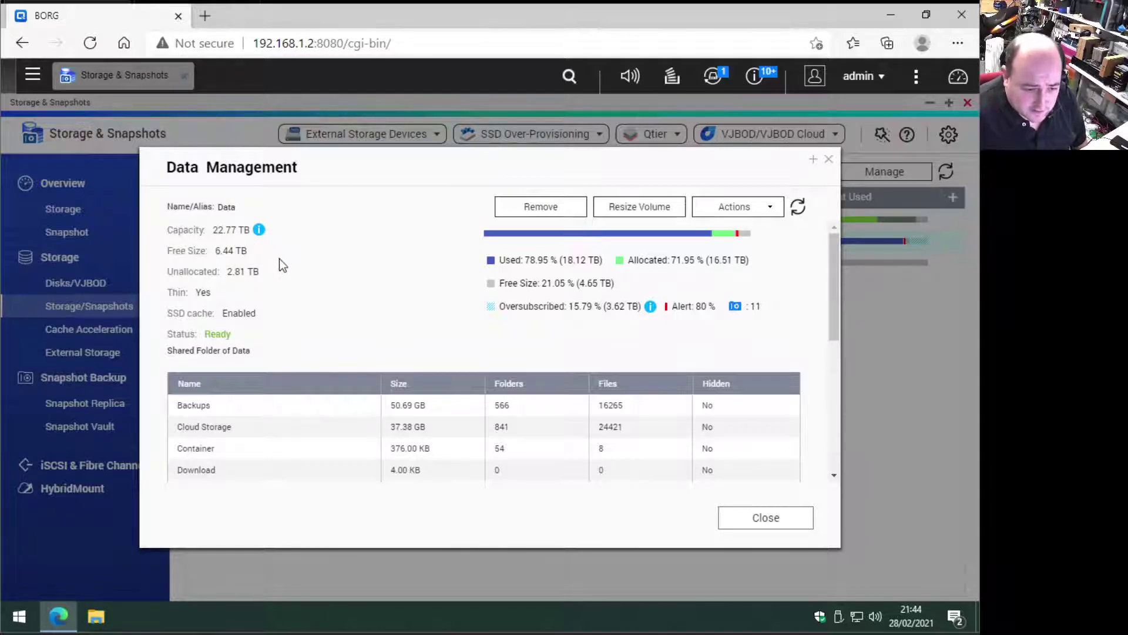
Resize the Data volume to a new capacity of 25.5 TB, accept exceeding the pool's physical capacity, and close its management dialog.
left_click(659, 209)
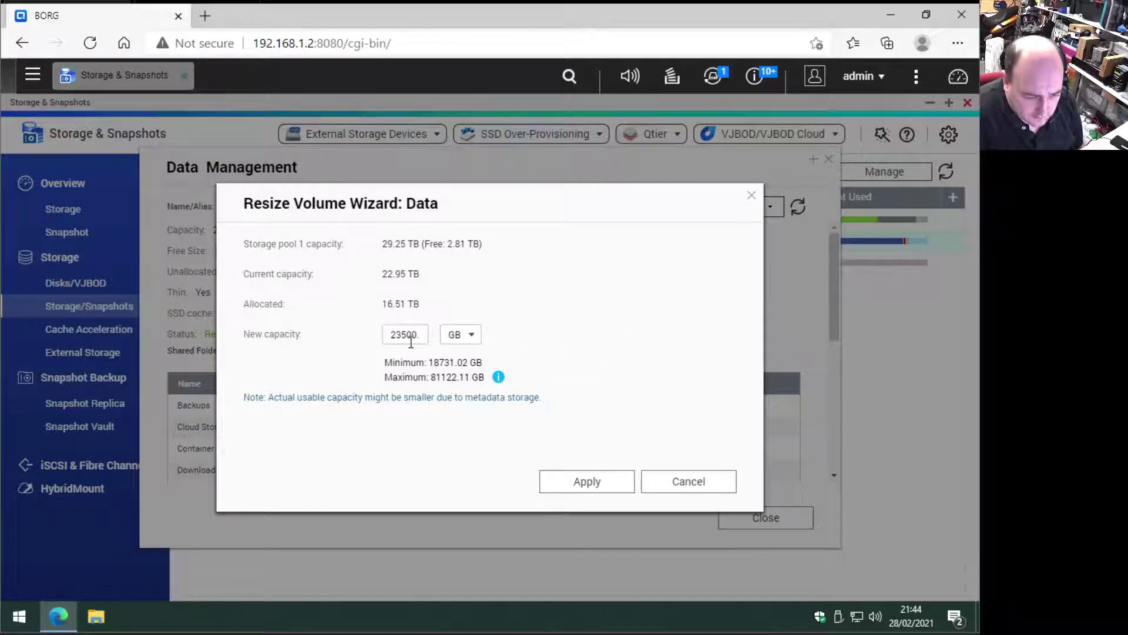
left_click(464, 334)
left_click(474, 389)
left_click_drag(388, 335, 516, 336)
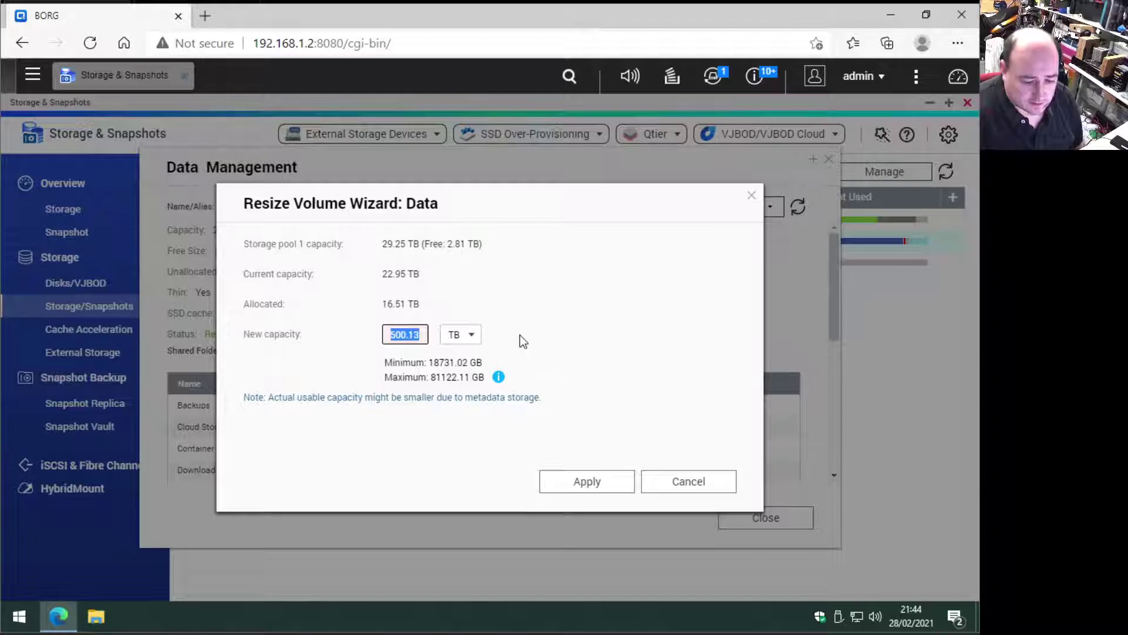
type("25.5")
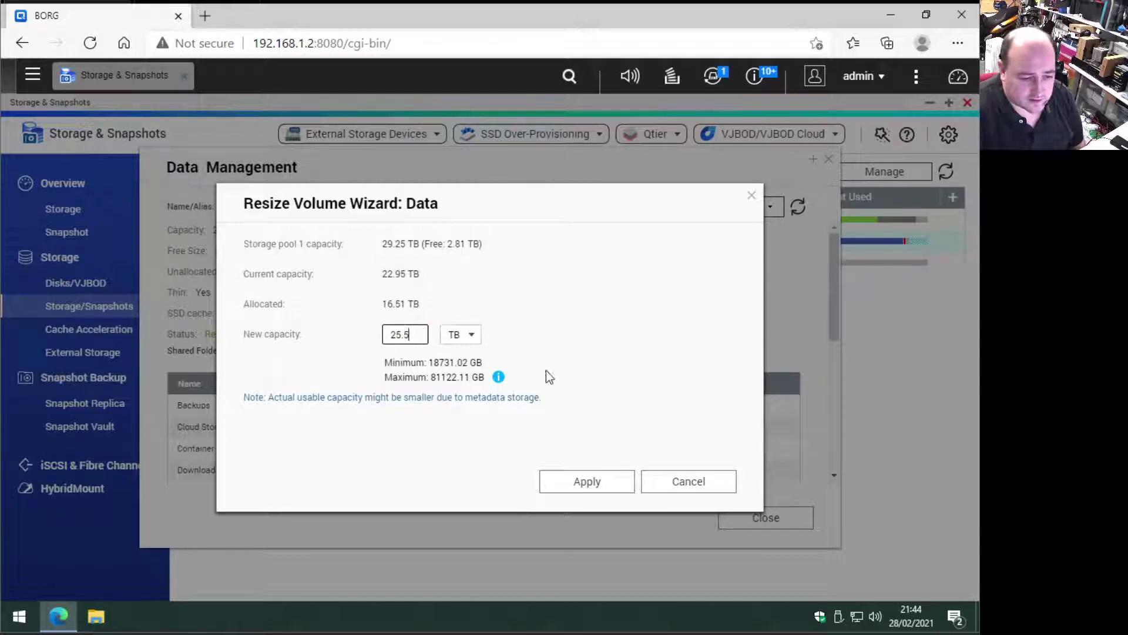
left_click(585, 485)
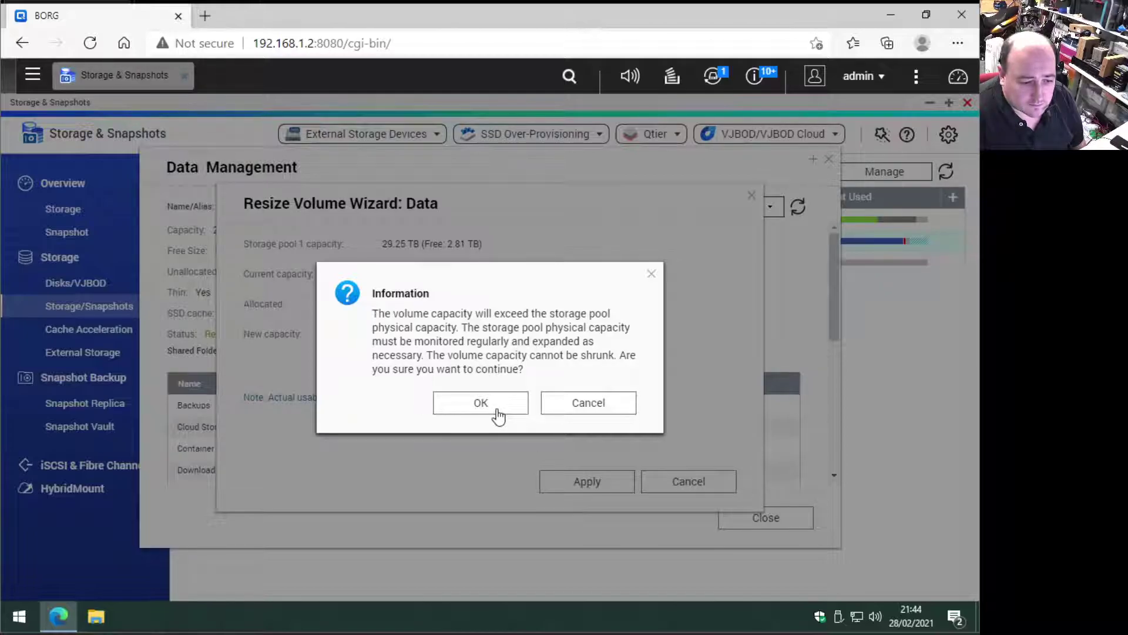
left_click(497, 411)
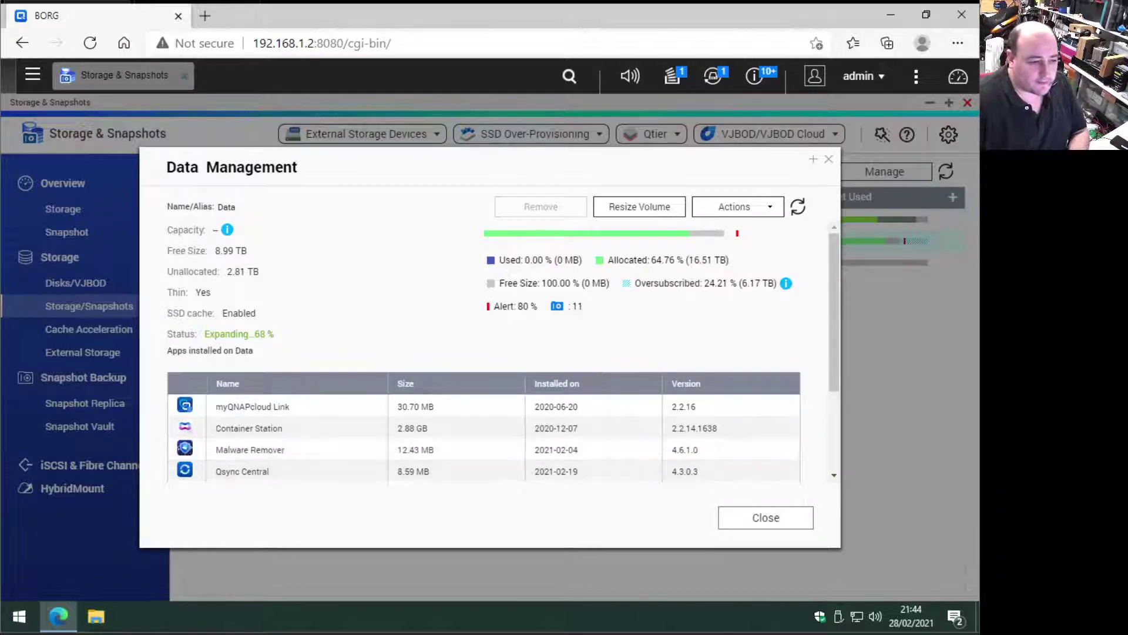
left_click(758, 518)
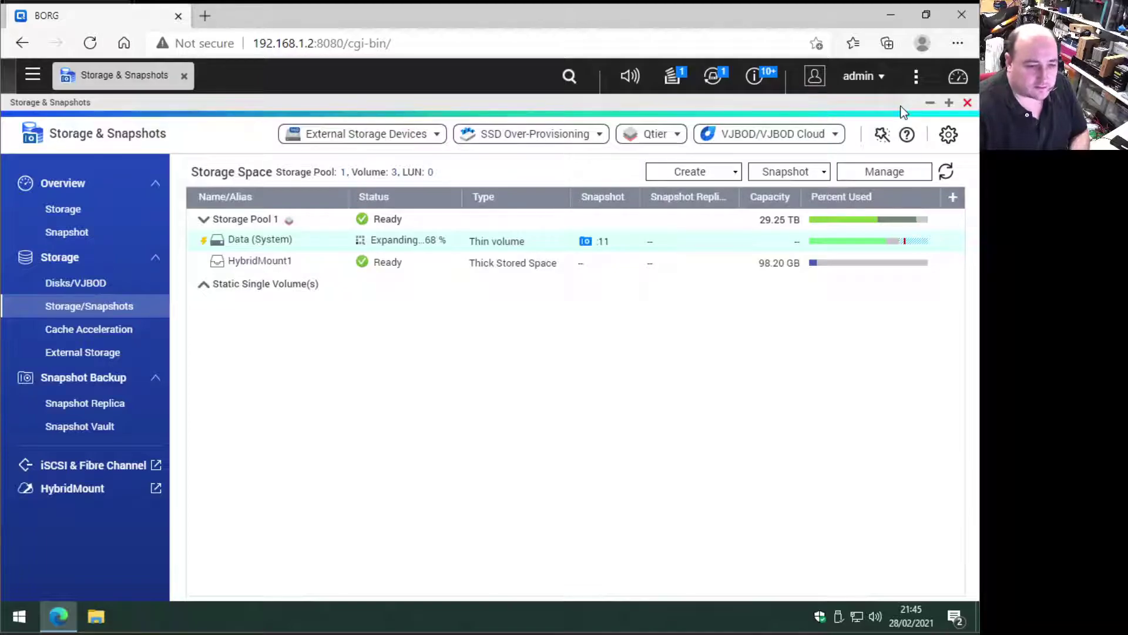
Look through the NAS's main application list and the installed apps in App Center, leaving App Center closed.
left_click(930, 103)
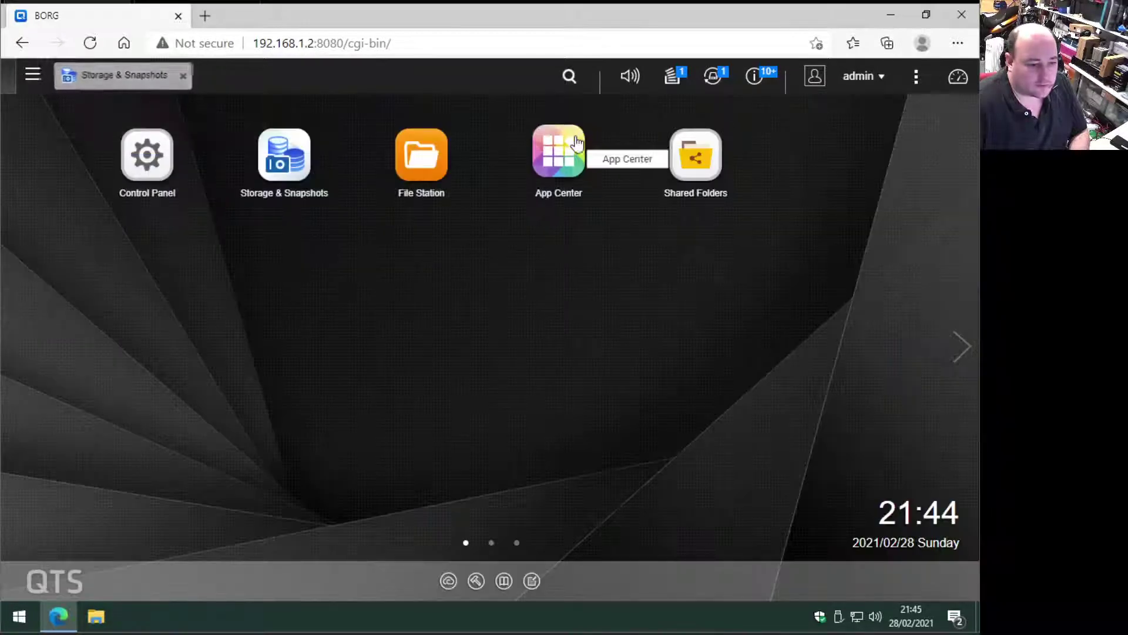
left_click(33, 77)
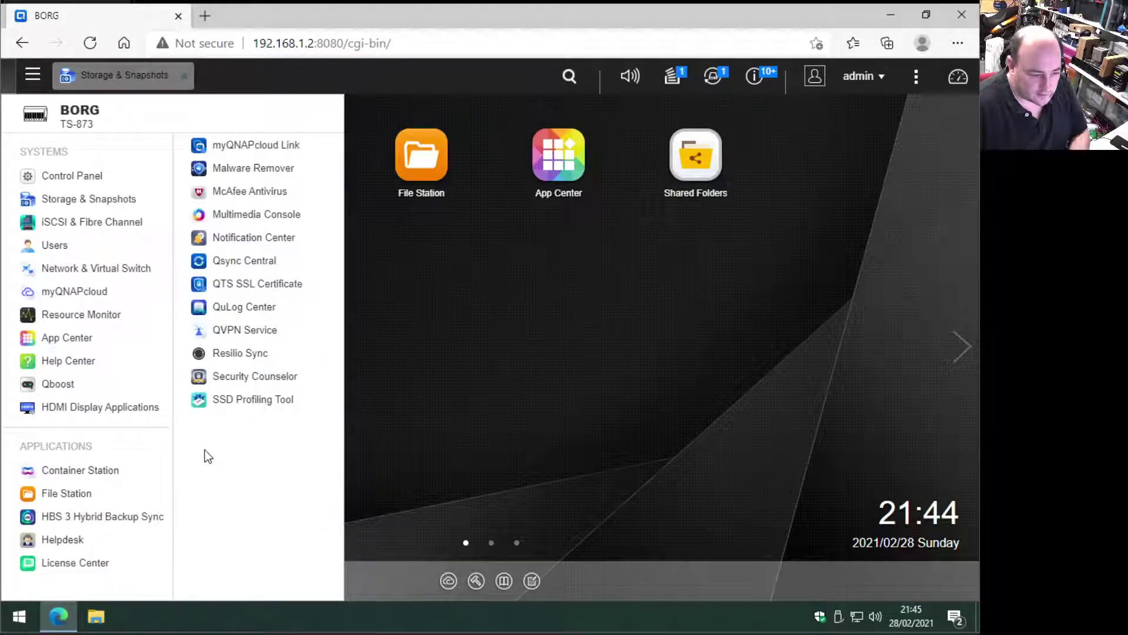
left_click(431, 432)
left_click(556, 202)
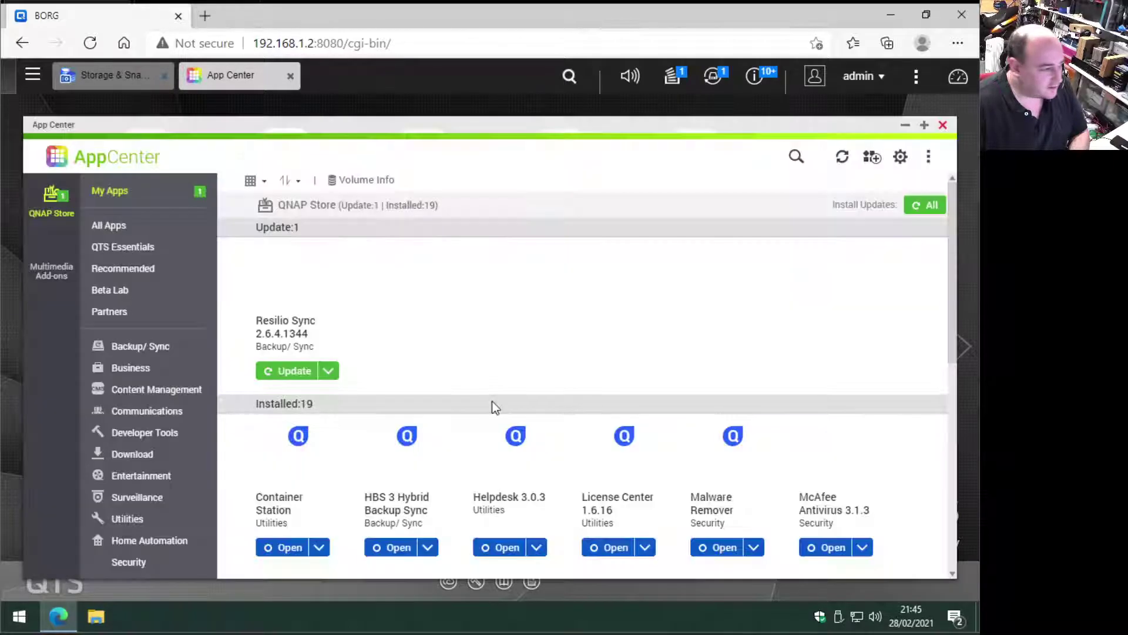
scroll(829, 487, "down", 2)
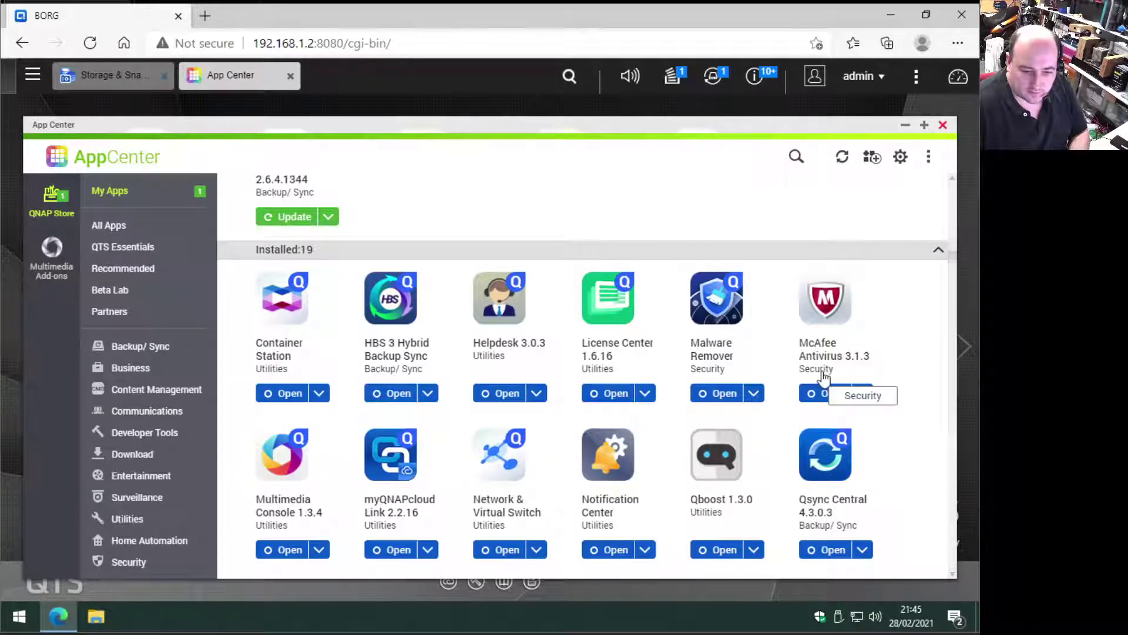
scroll(756, 421, "up", 2)
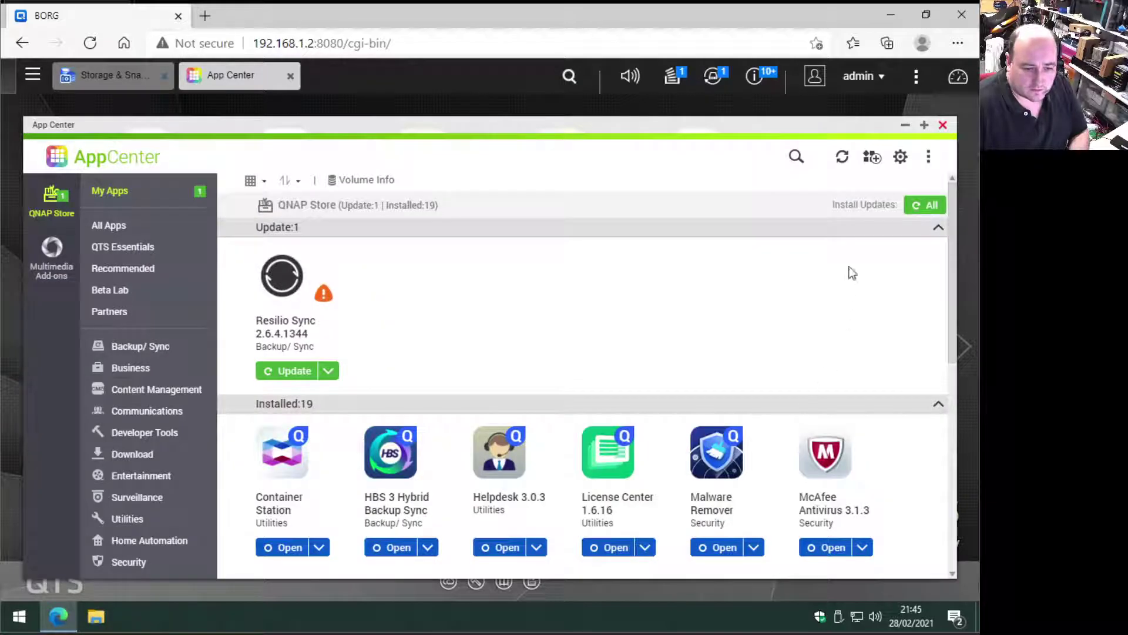
left_click(943, 125)
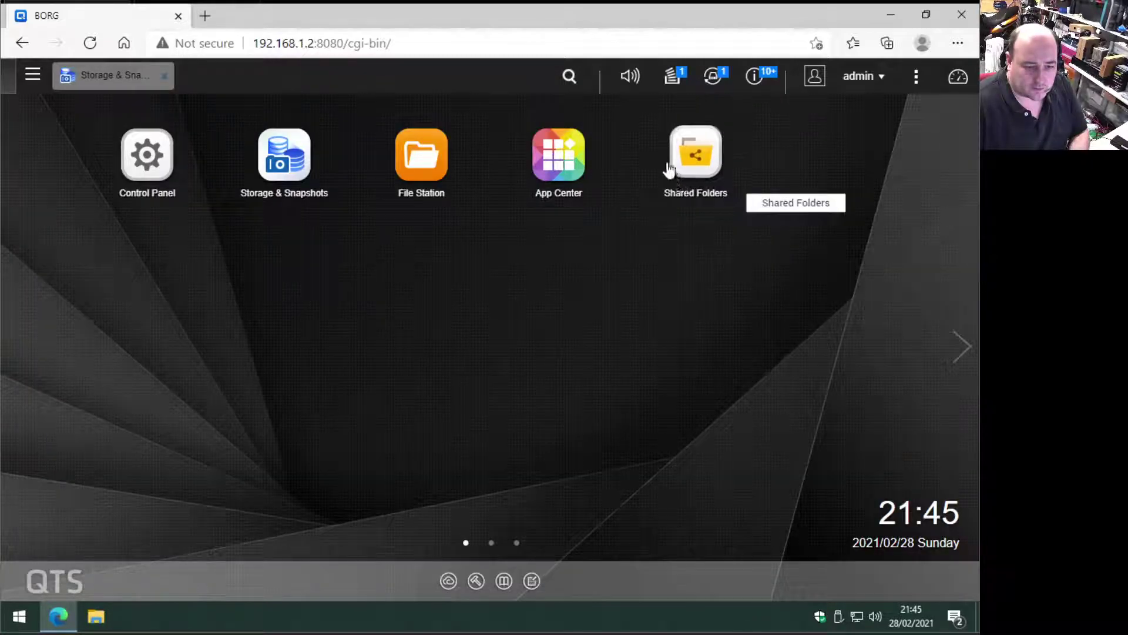
Check the background tasks and the Data volume's expansion status in Storage & Snapshots, then close Storage & Snapshots.
left_click(682, 78)
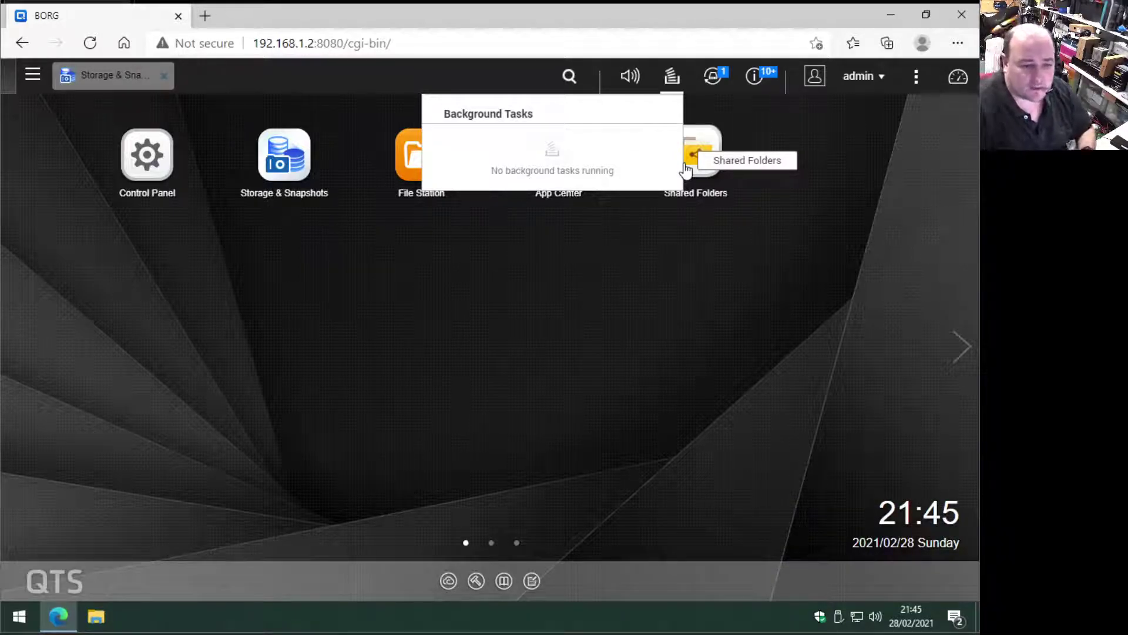
left_click(634, 276)
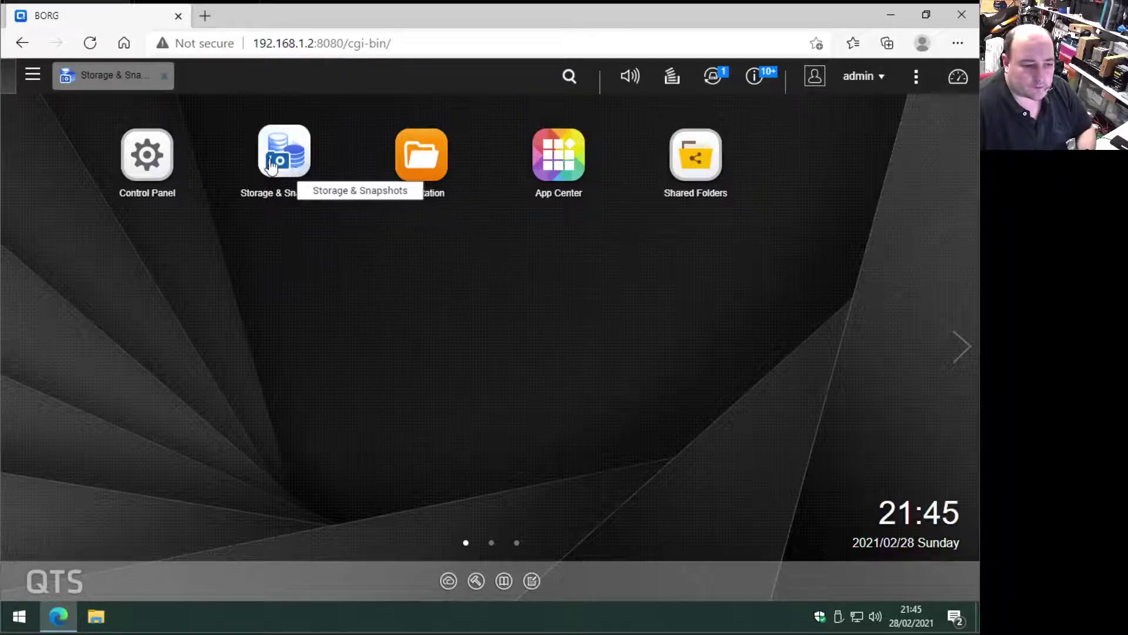
left_click(274, 168)
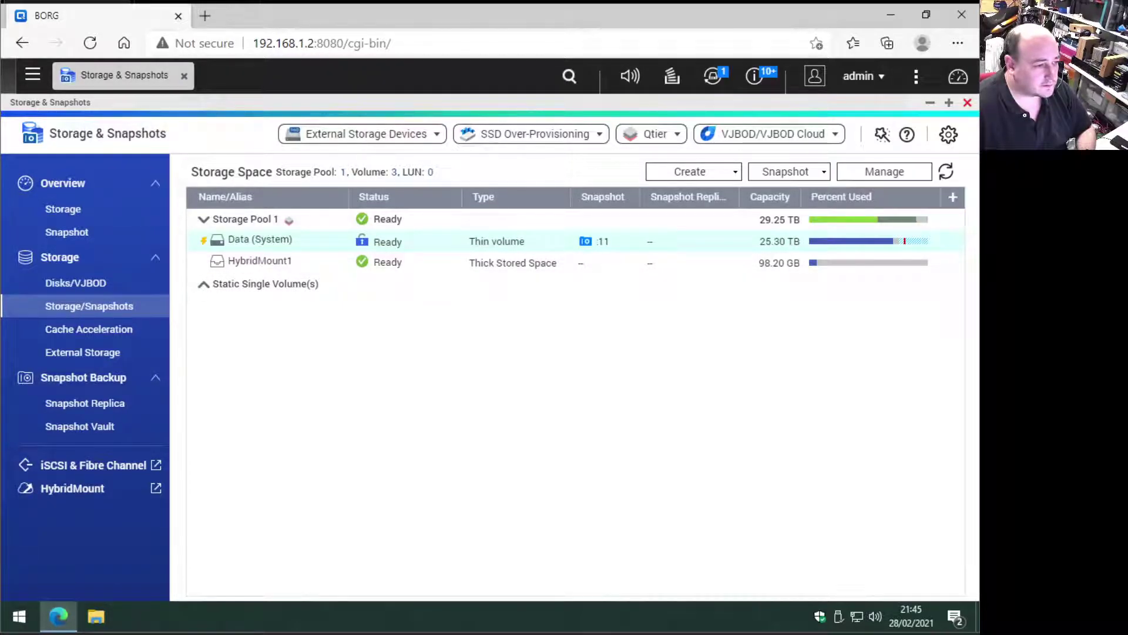
left_click(968, 103)
View the contents of the Data volume's 3D folder in File Station, leaving File Station closed.
left_click(424, 189)
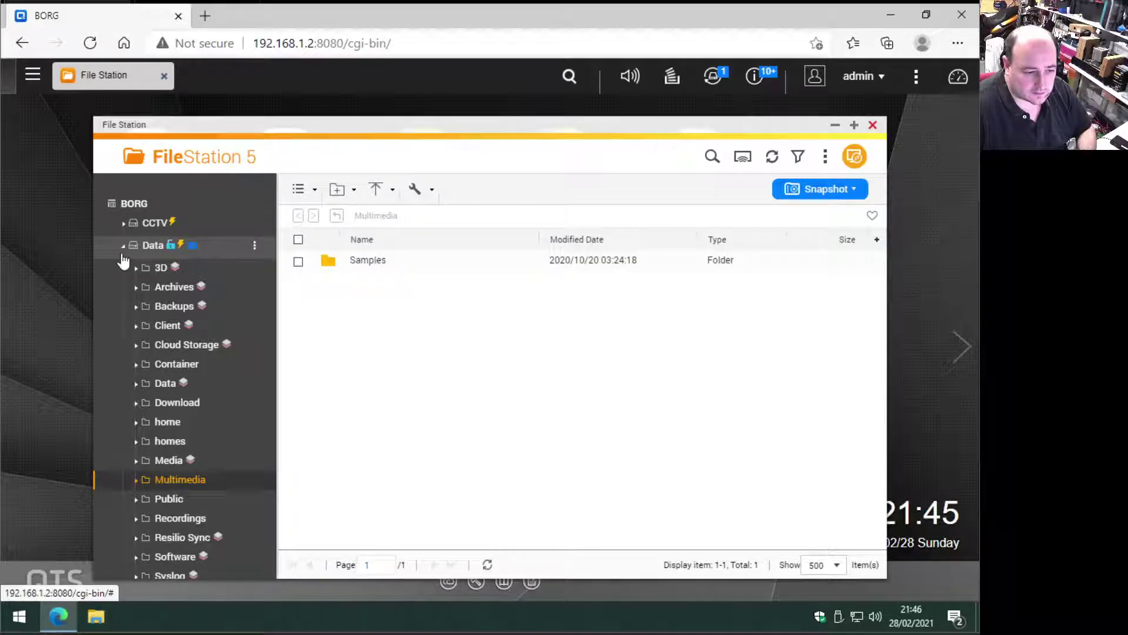
left_click(159, 268)
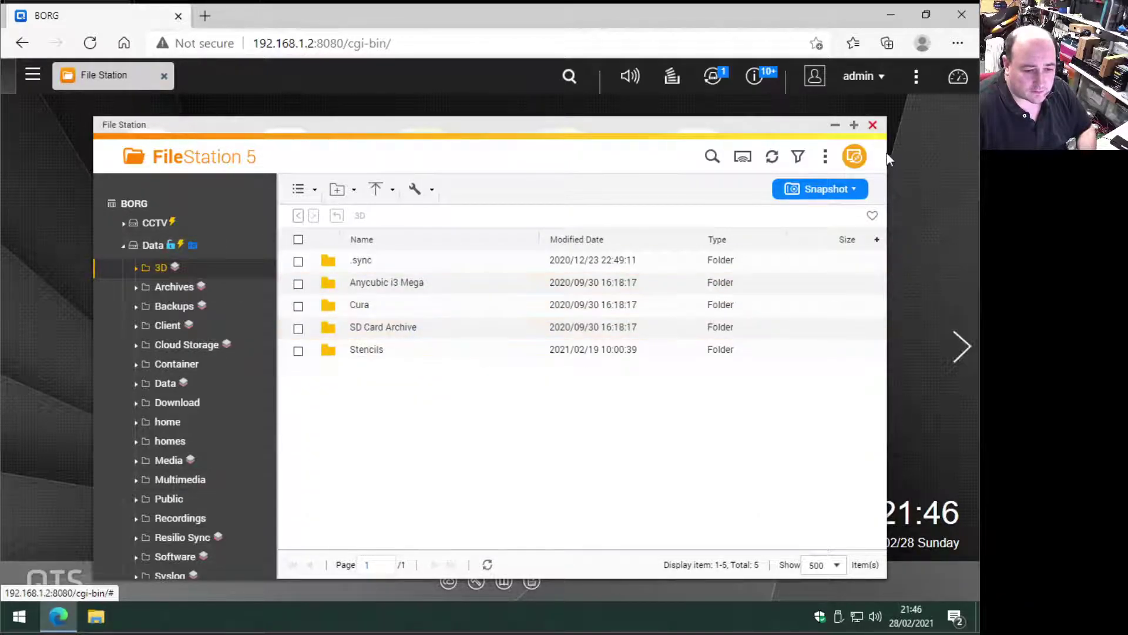
left_click(872, 124)
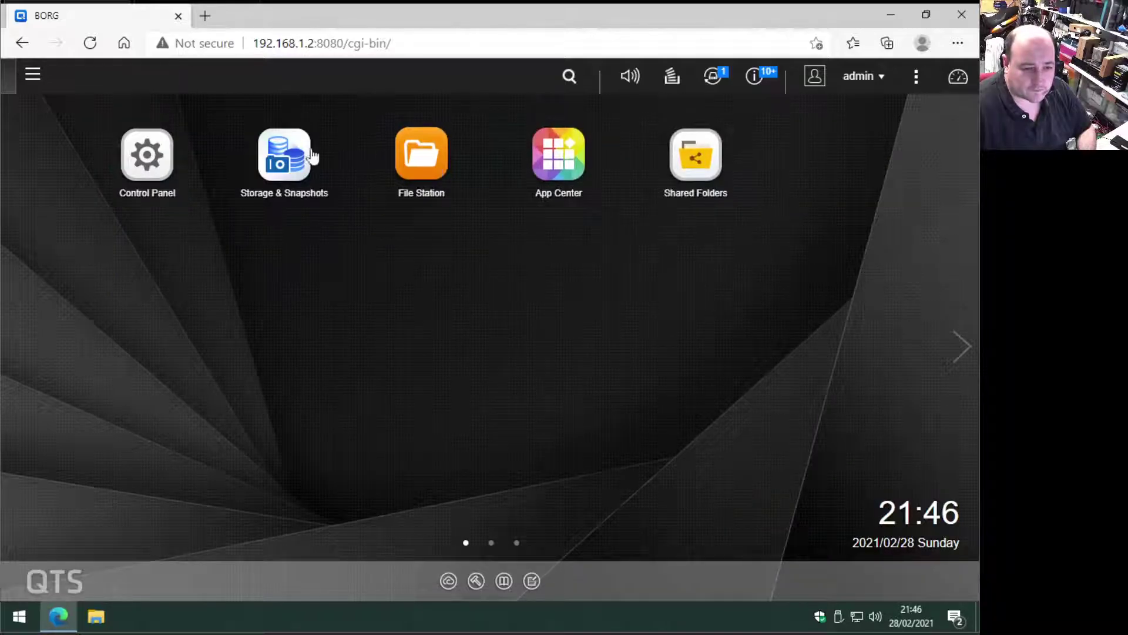
Review the disk information and estimated remaining life of M.2 SSD 1 and both PCIe M.2 cache SSDs in Storage & Snapshots.
left_click(274, 150)
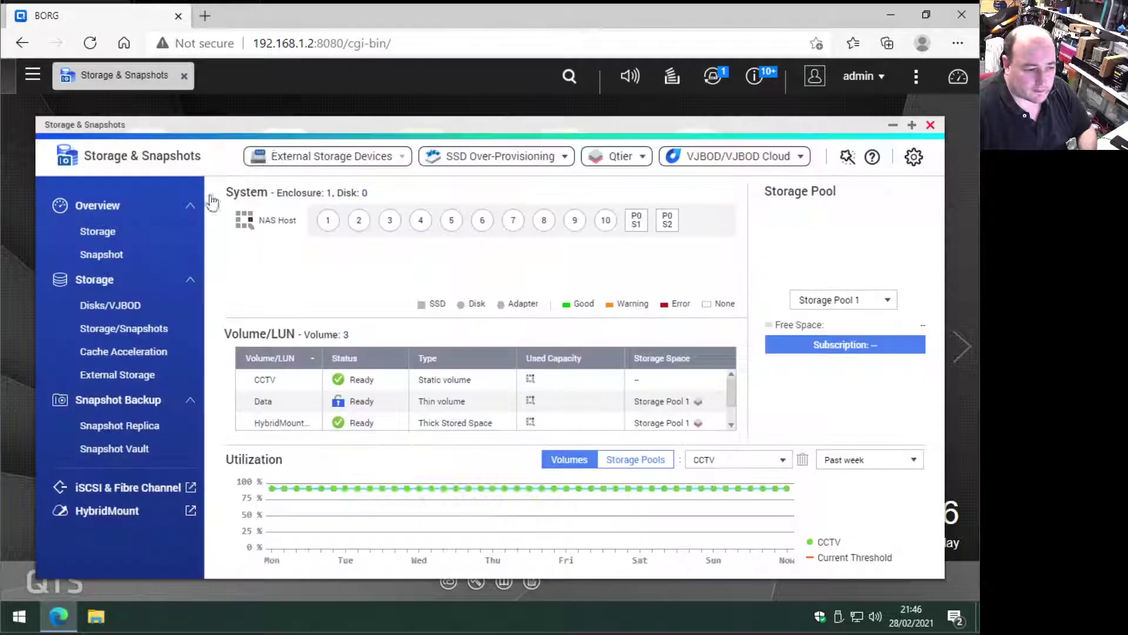
left_click(121, 305)
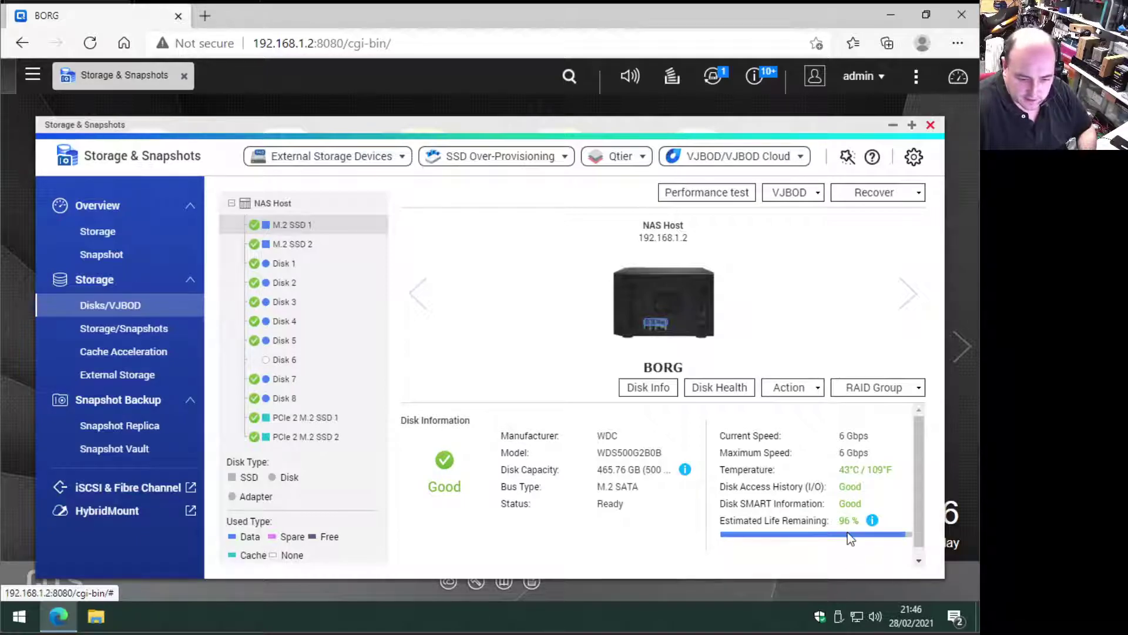
mouse_move(850, 530)
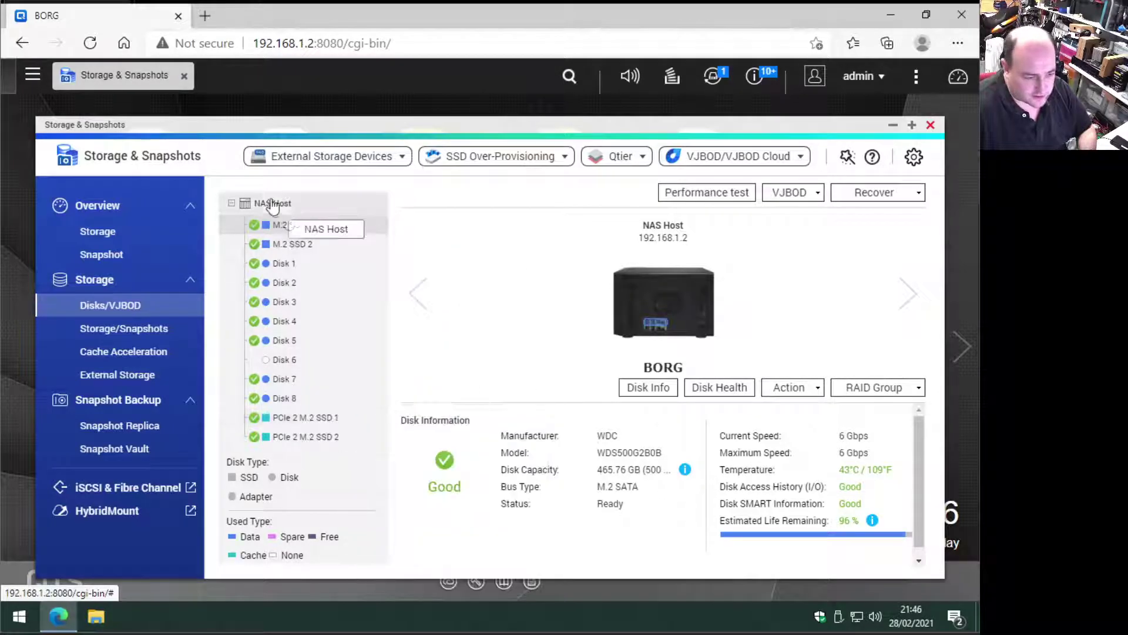
mouse_move(316, 427)
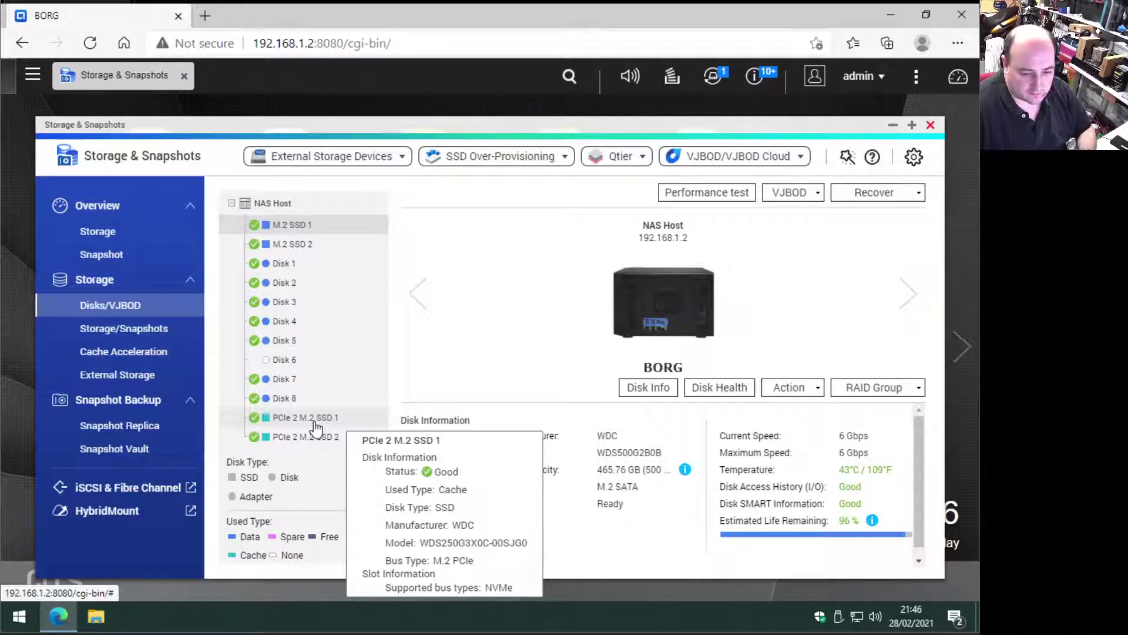
left_click(314, 422)
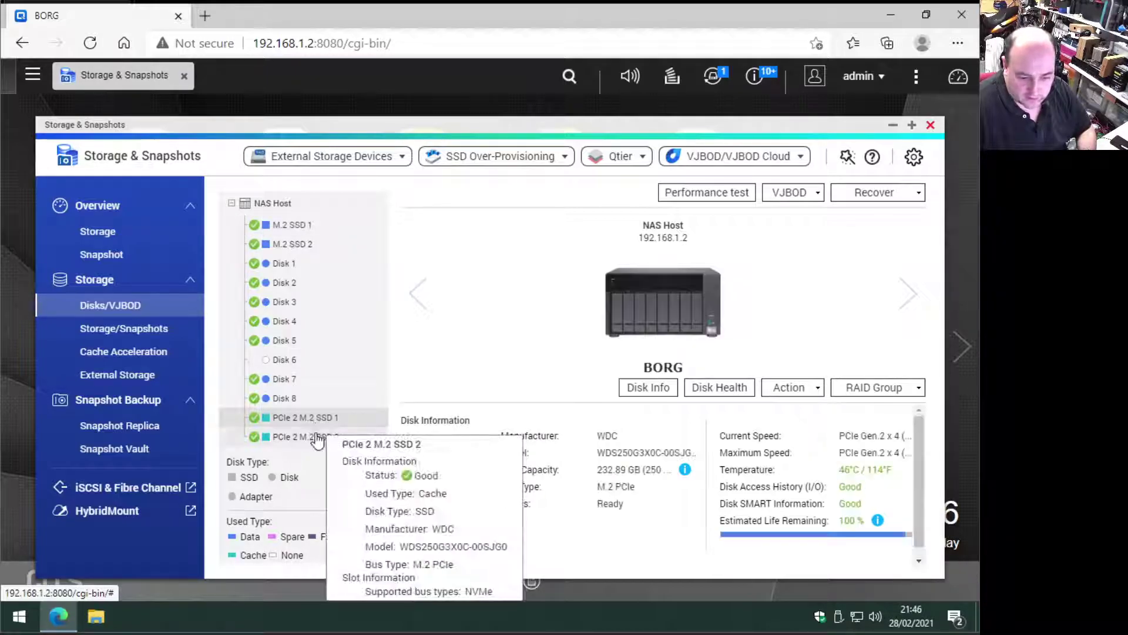
left_click(310, 436)
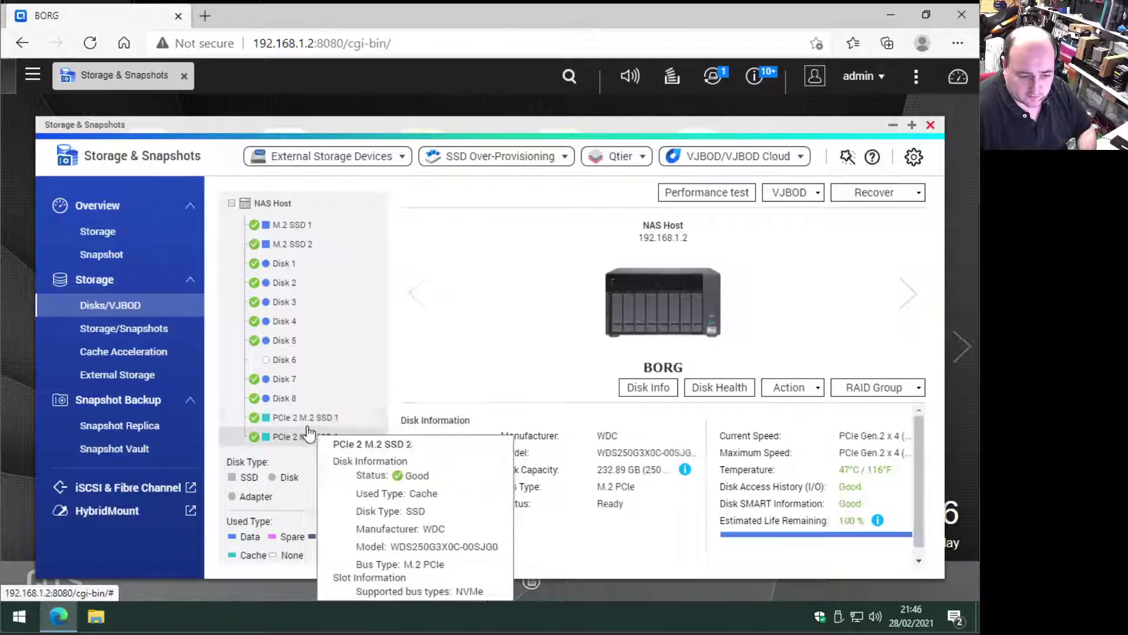
left_click(306, 418)
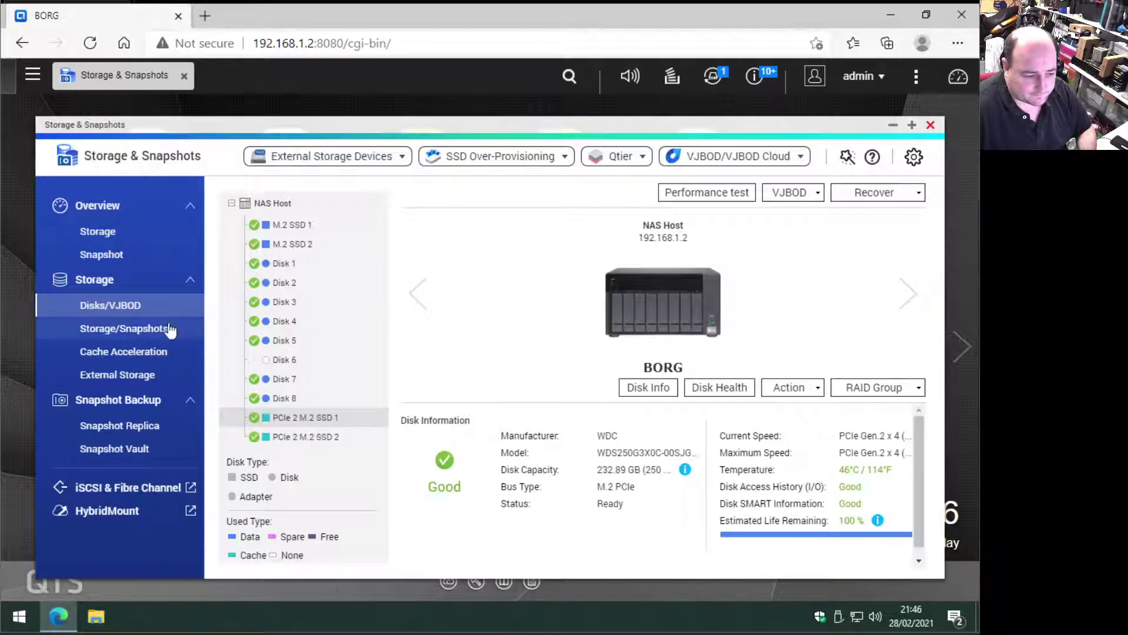